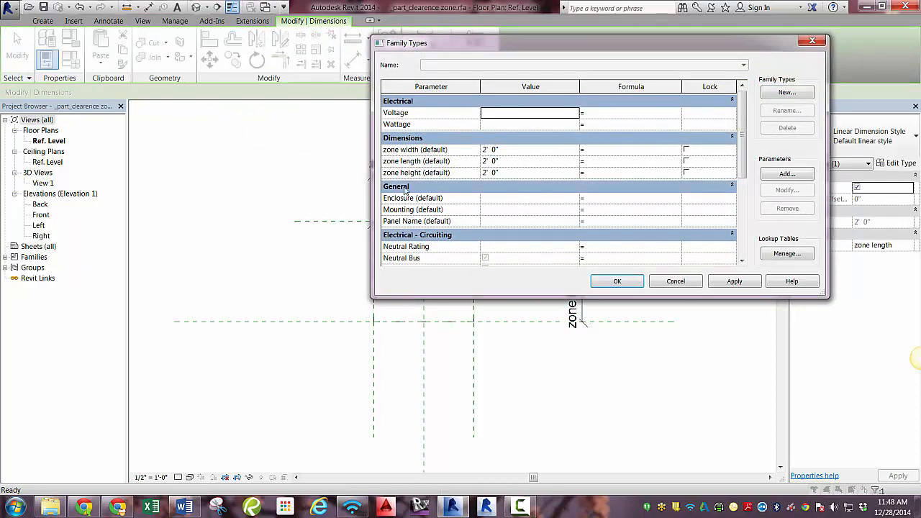
- Rename the zone length family parameter to zone depth
click(403, 163)
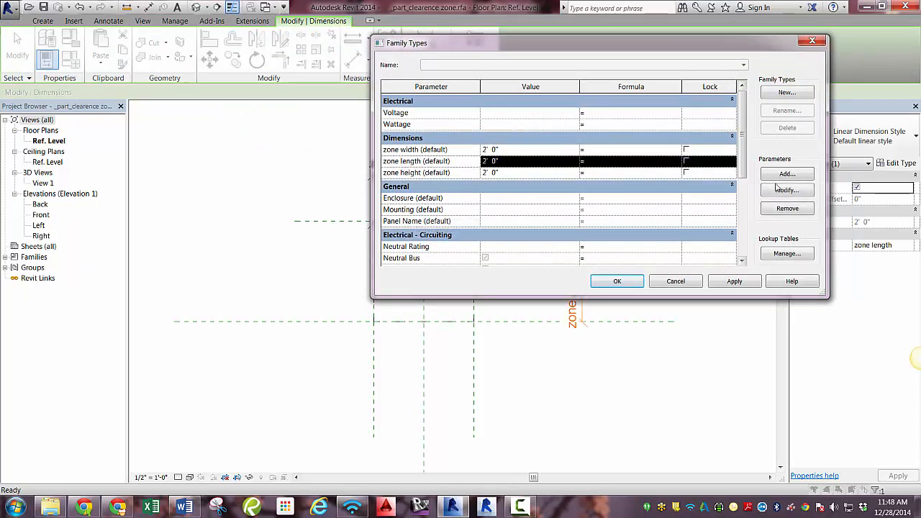
click(787, 190)
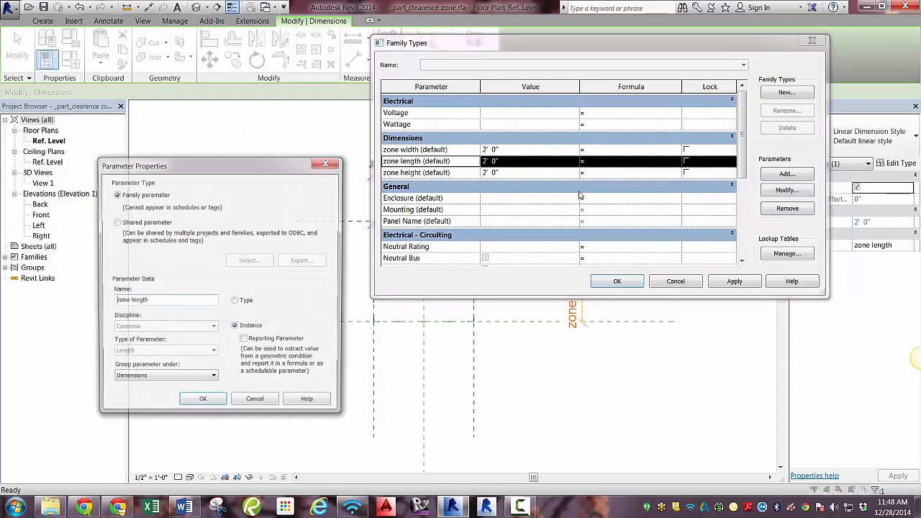
drag(150, 301, 132, 301)
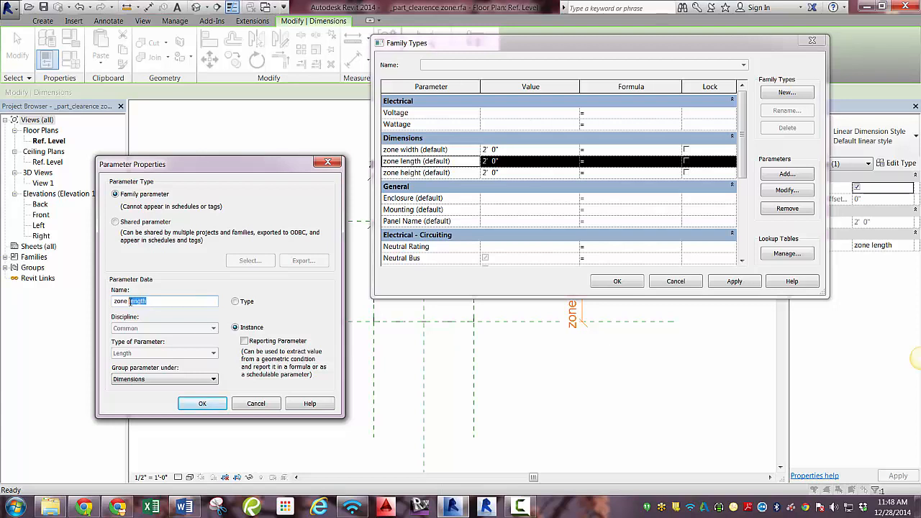
text(depth)
click(223, 405)
click(615, 281)
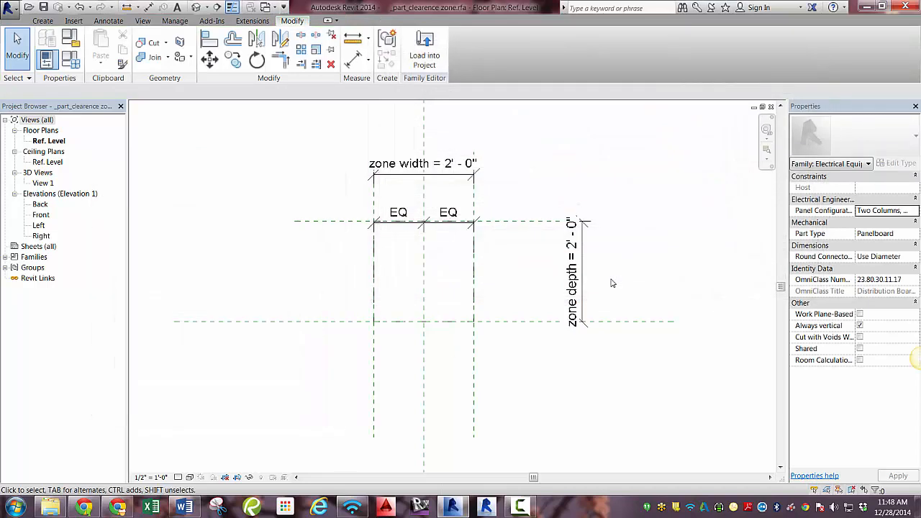
- Save the clearance zone family and load it into _part_panel.rfa
click(46, 8)
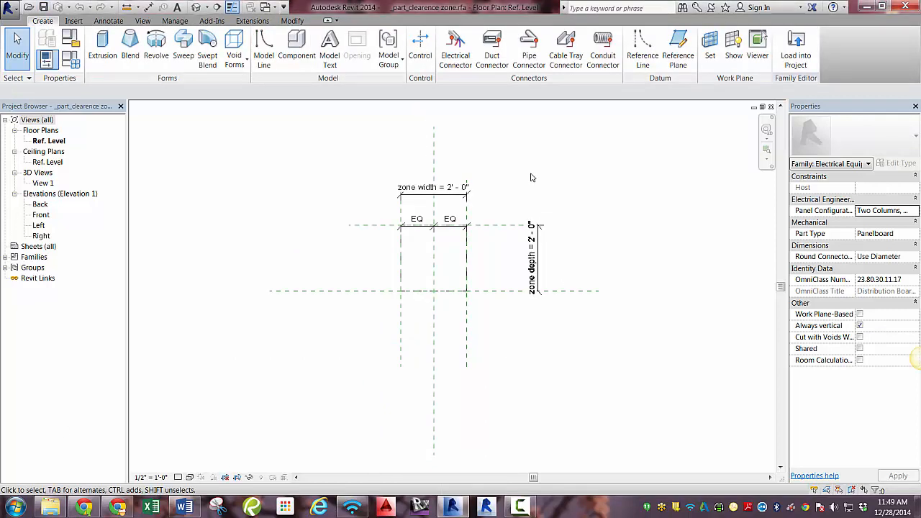
click(800, 46)
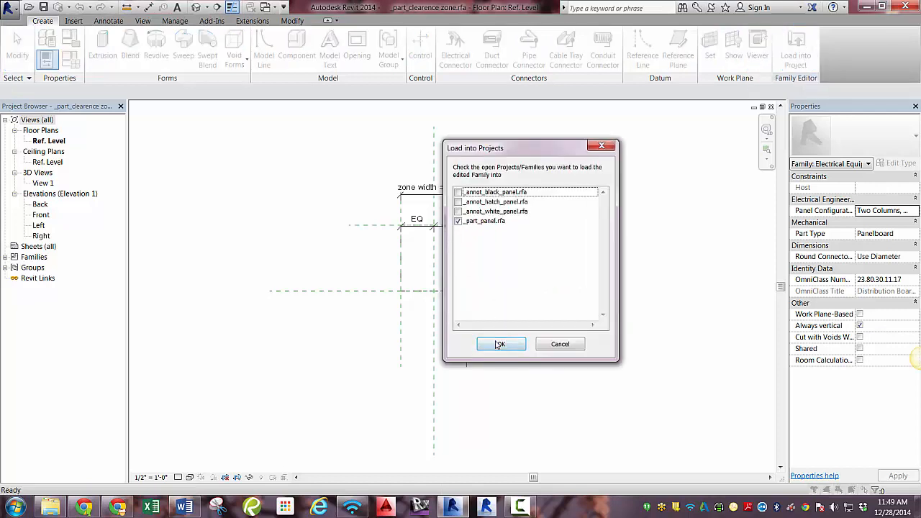
click(497, 341)
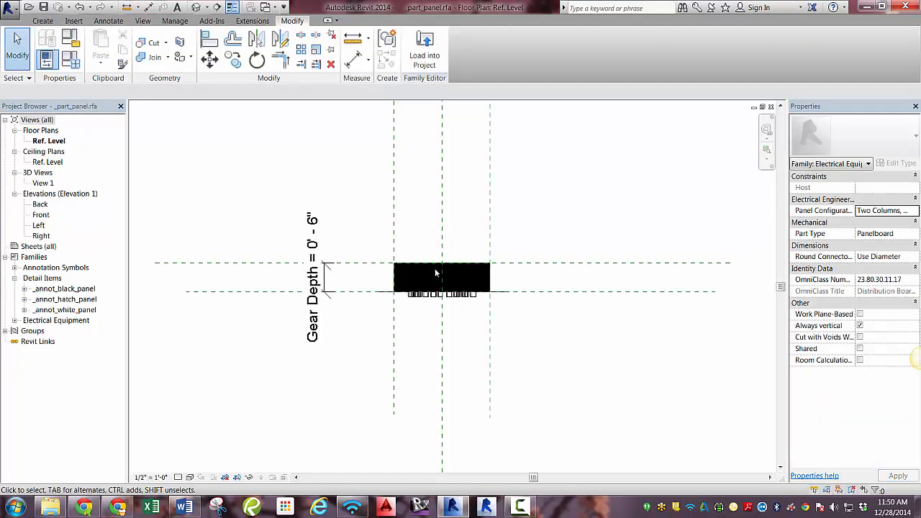
- Place one _part_clearence zone component at the intersection of the centre reference plane and the panel's front reference plane
scroll(442, 323, up, 2)
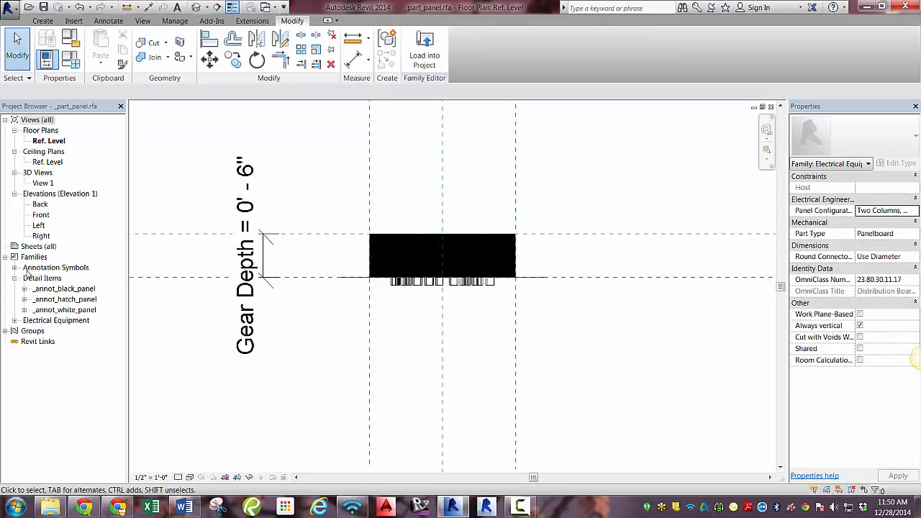
click(15, 320)
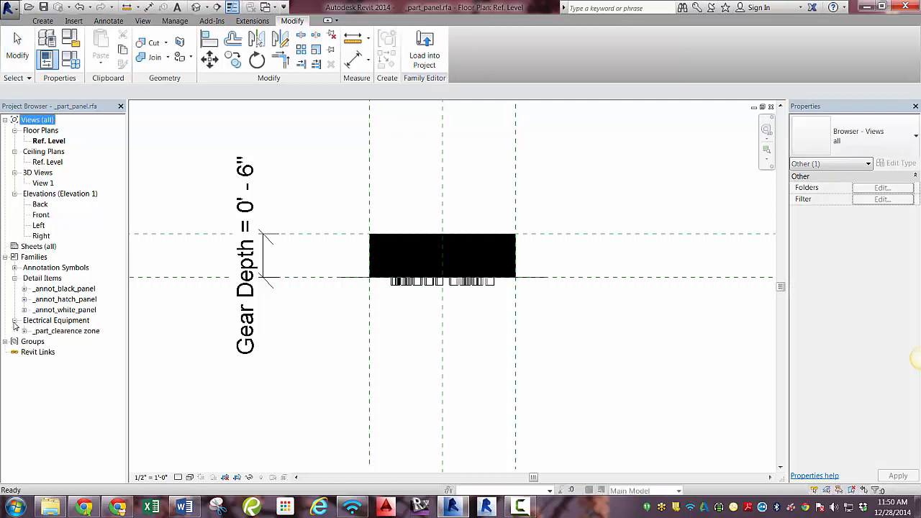
double_click(49, 331)
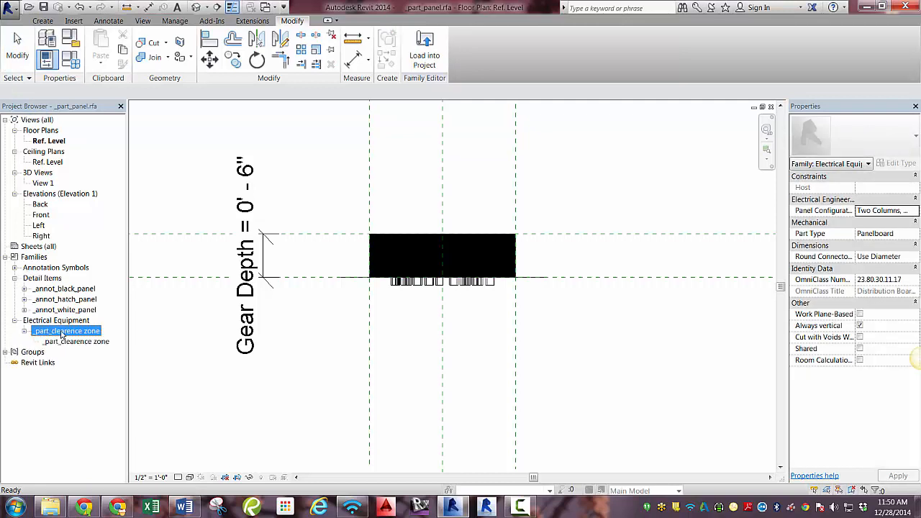
drag(68, 342, 532, 349)
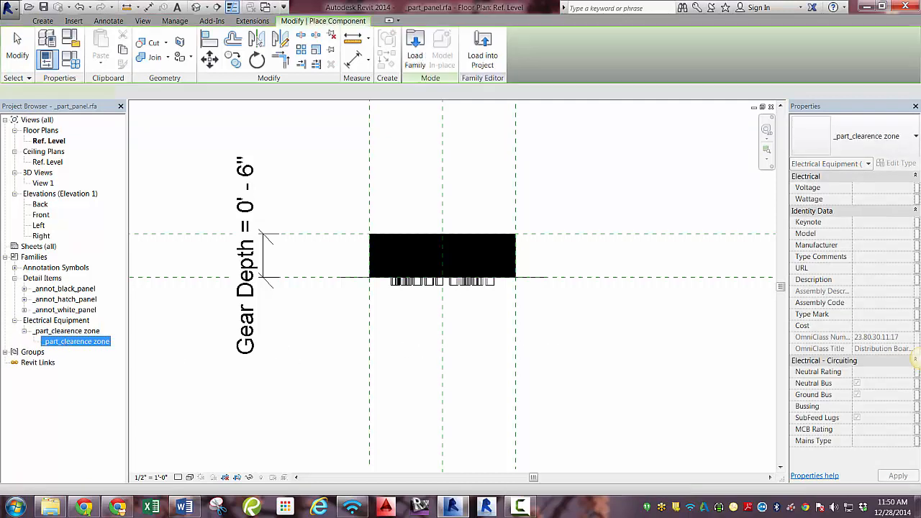
scroll(422, 208, down, 2)
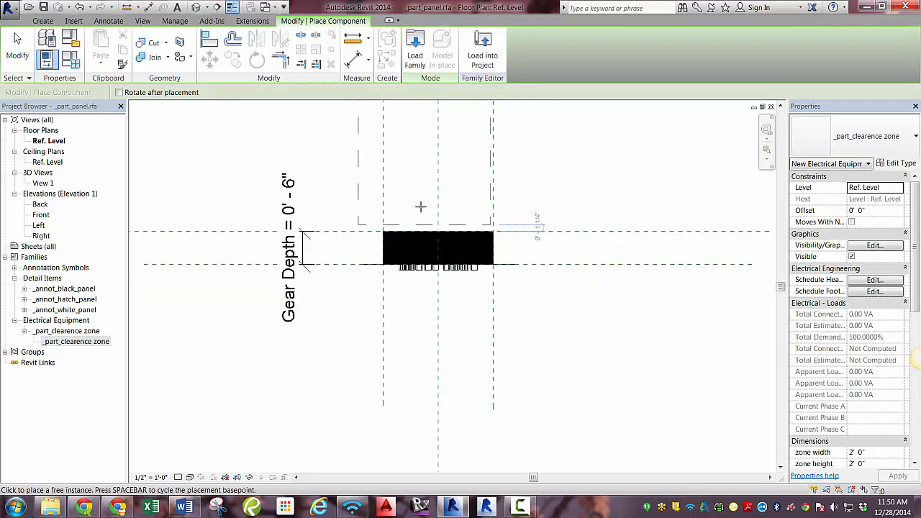
middle_drag(422, 205, 408, 286)
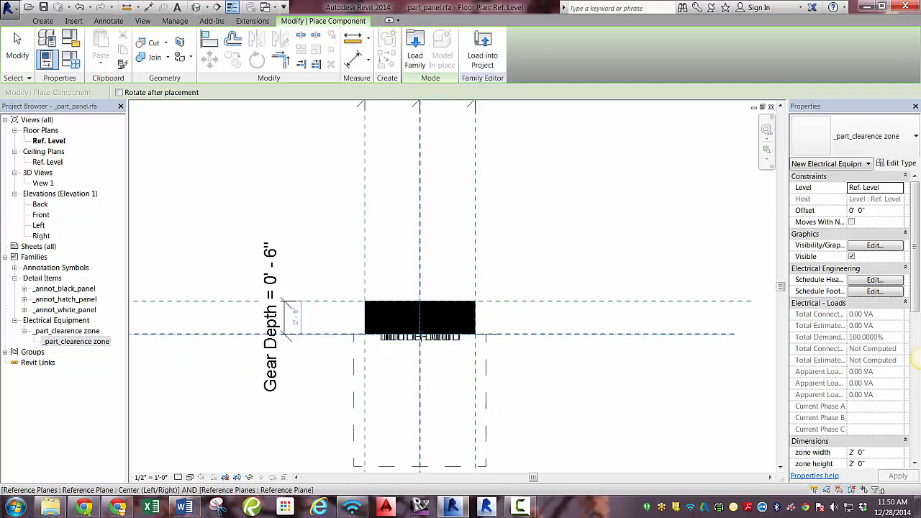
click(420, 334)
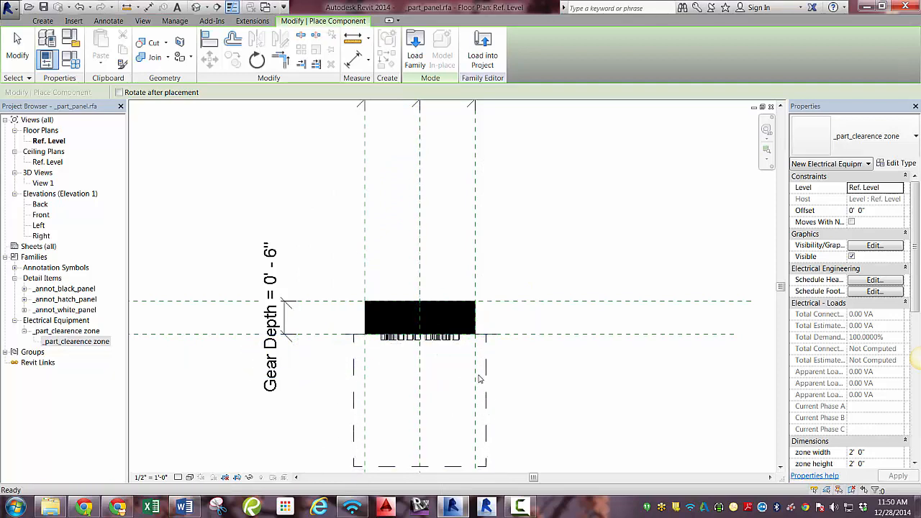
key(Escape)
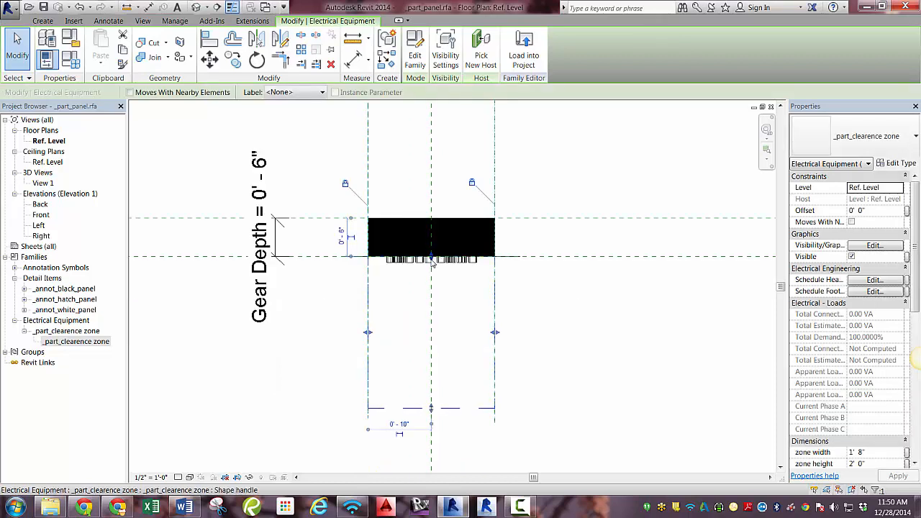
- Snap the clearance zone's panel-side edge to the panel's front reference plane and lock the alignment
drag(431, 258, 460, 257)
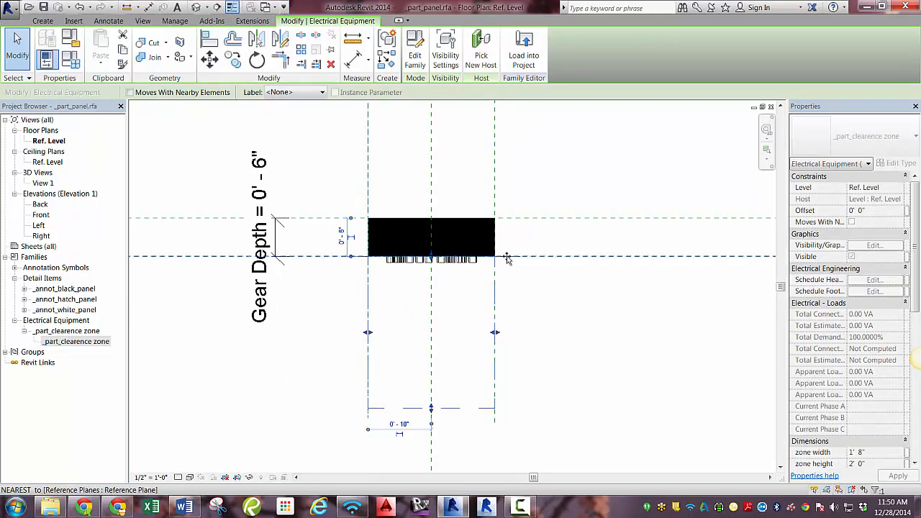
click(467, 243)
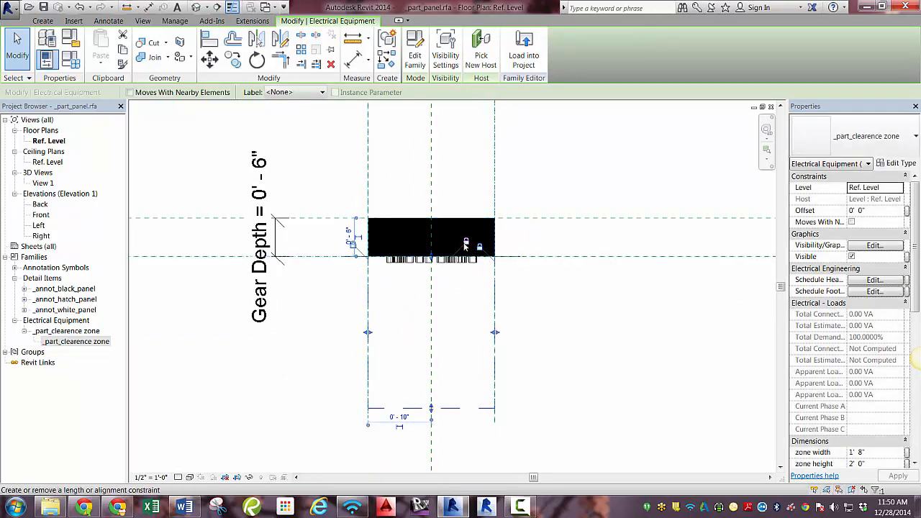
scroll(447, 365, down, 2)
middle_drag(447, 366, 453, 346)
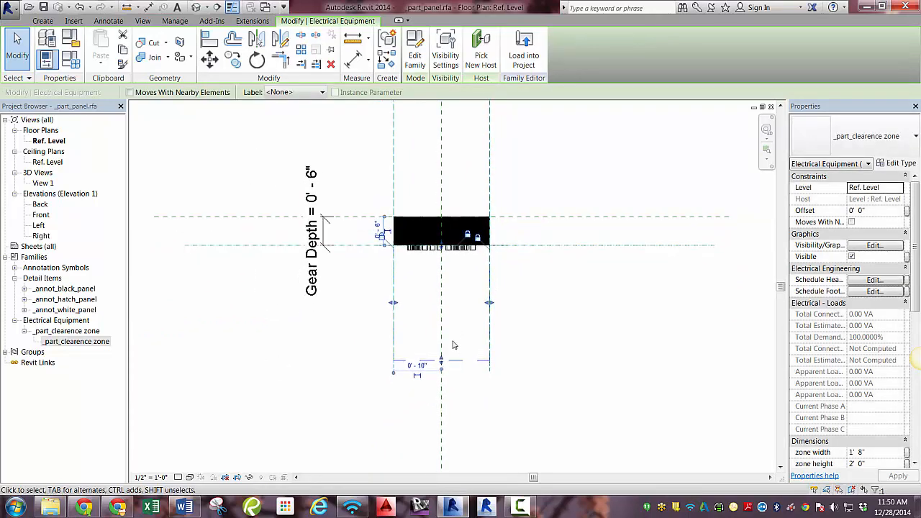
click(347, 329)
middle_drag(347, 330, 325, 373)
- Examine the width, height and depth properties of the placed clearance zone
click(445, 405)
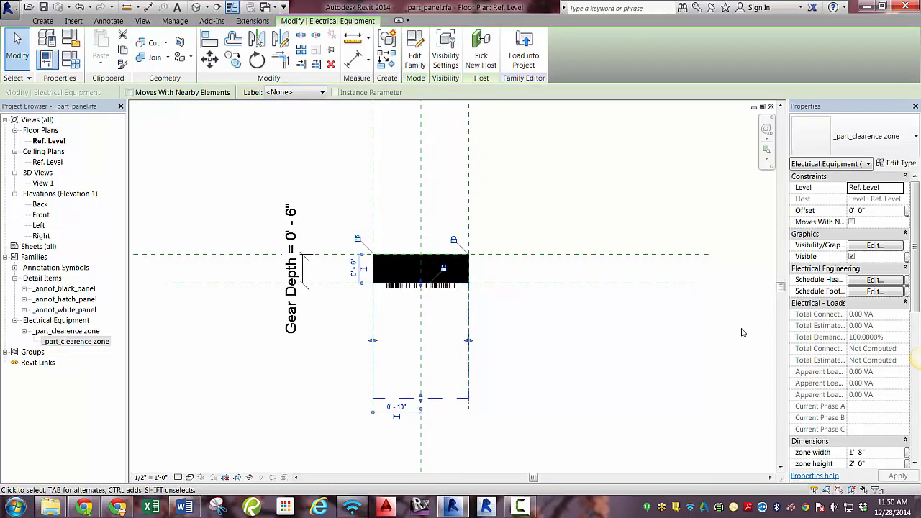
drag(918, 243, 918, 304)
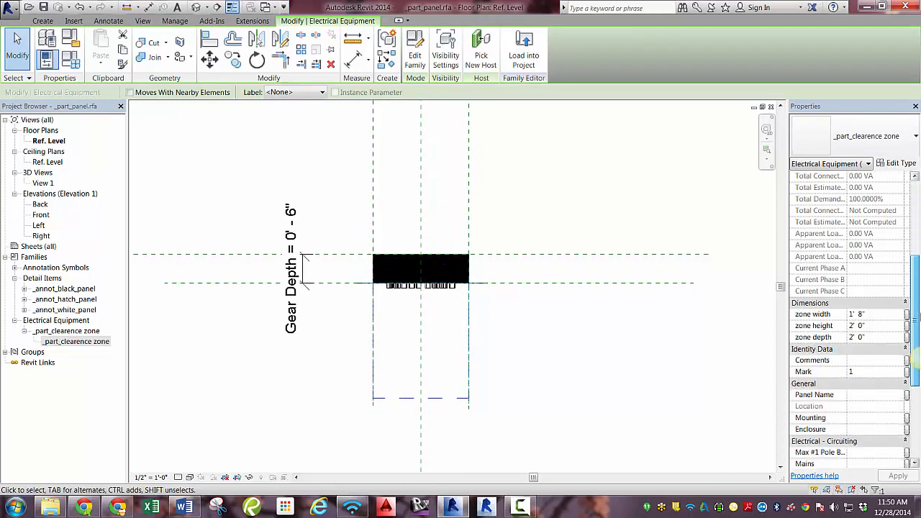
scroll(345, 360, up, 1)
scroll(436, 370, down, 1)
middle_drag(458, 351, 426, 407)
click(453, 345)
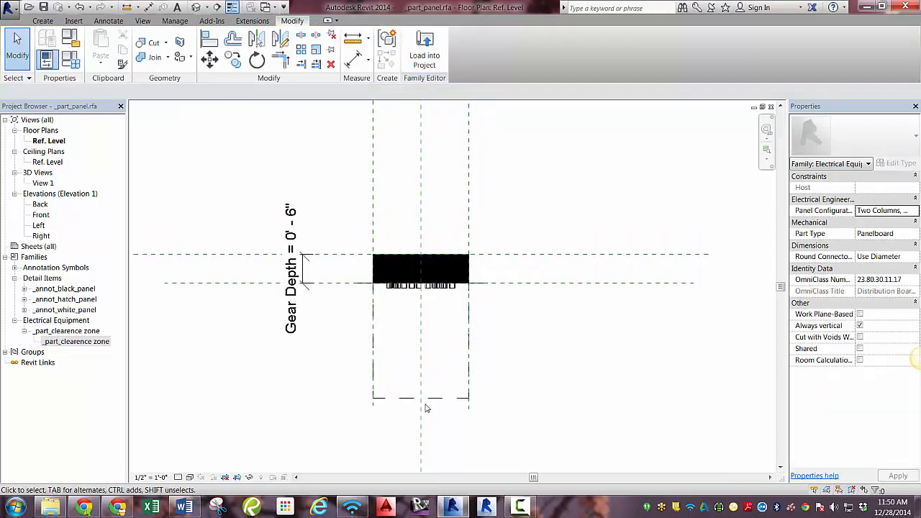
- Start a new family parameter for the clearance zone's zone depth and name it front clearance zone depth
click(445, 404)
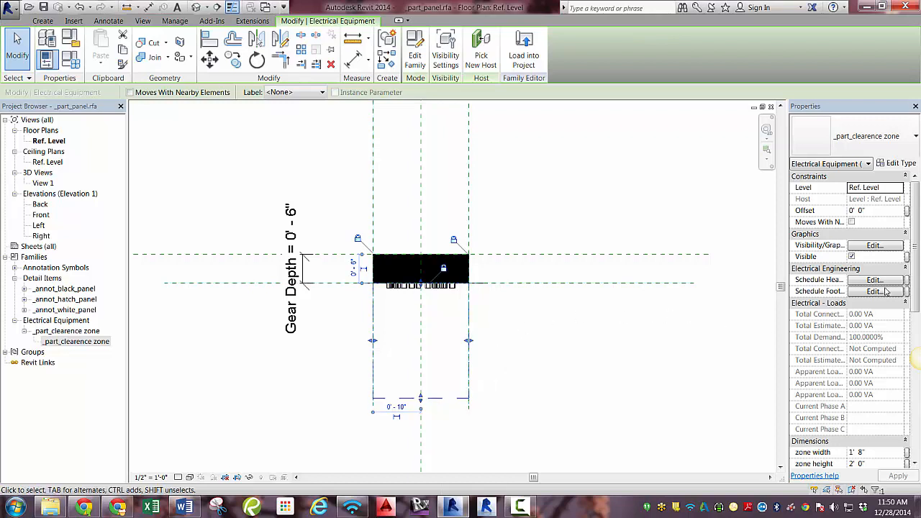
drag(917, 243, 919, 316)
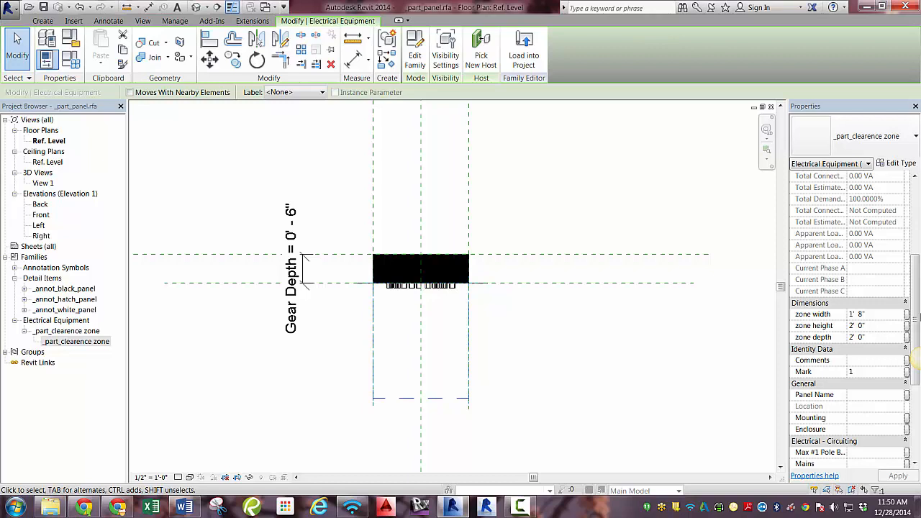
click(907, 336)
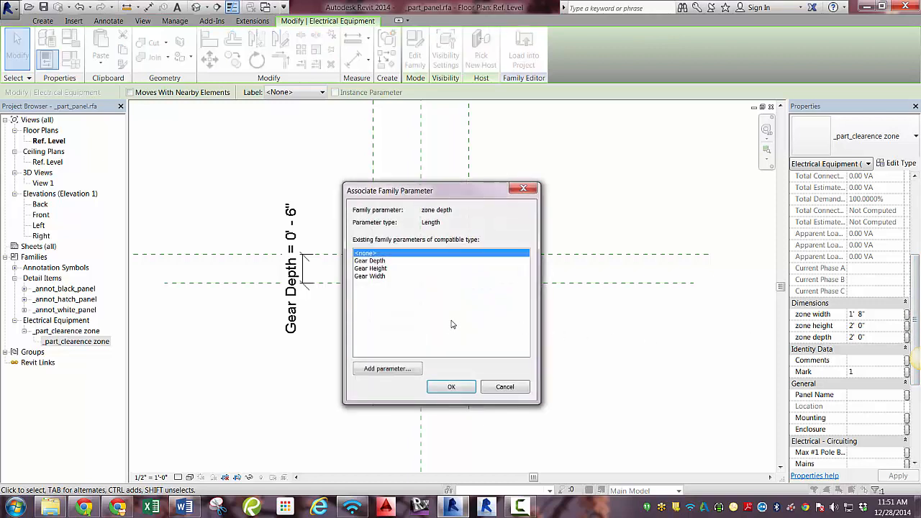
click(405, 367)
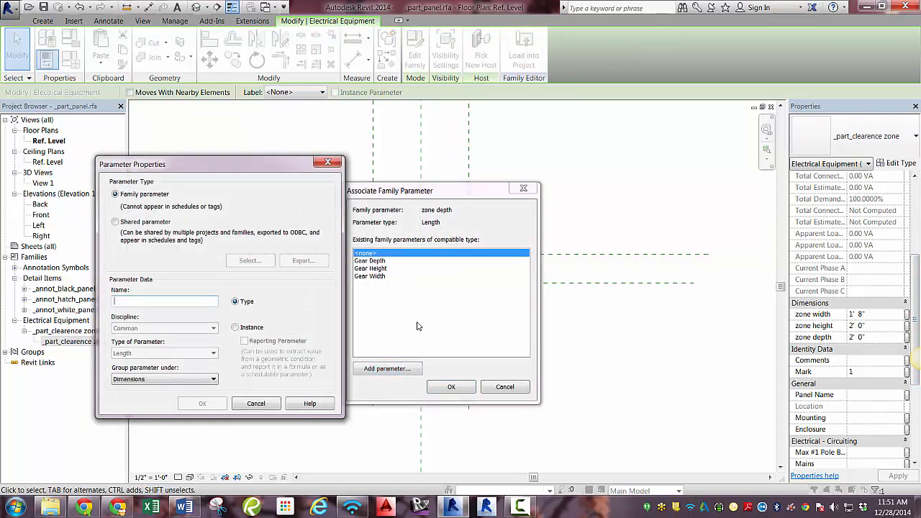
text(Clearanc)
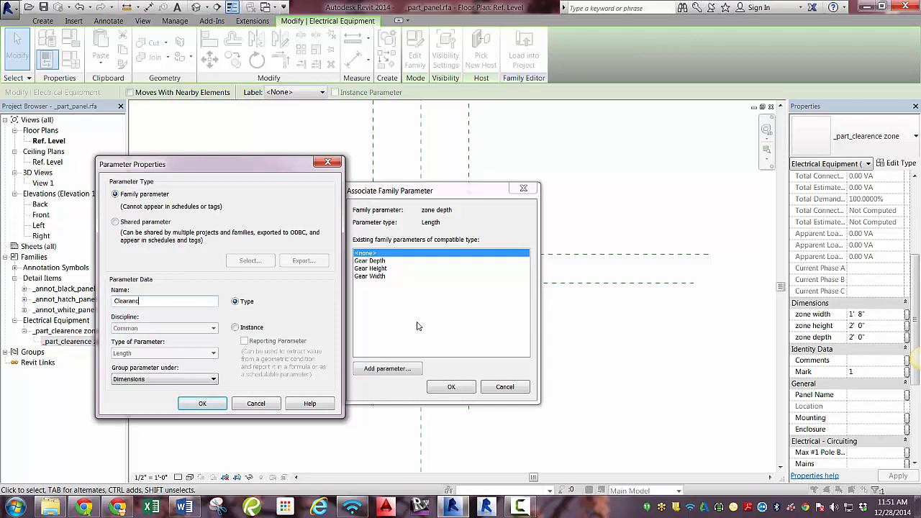
text(e zone deptch)
key(BackSpace)
key(BackSpace)
key(BackSpace)
text(th)
click(117, 301)
key(BackSpace)
text(front c)
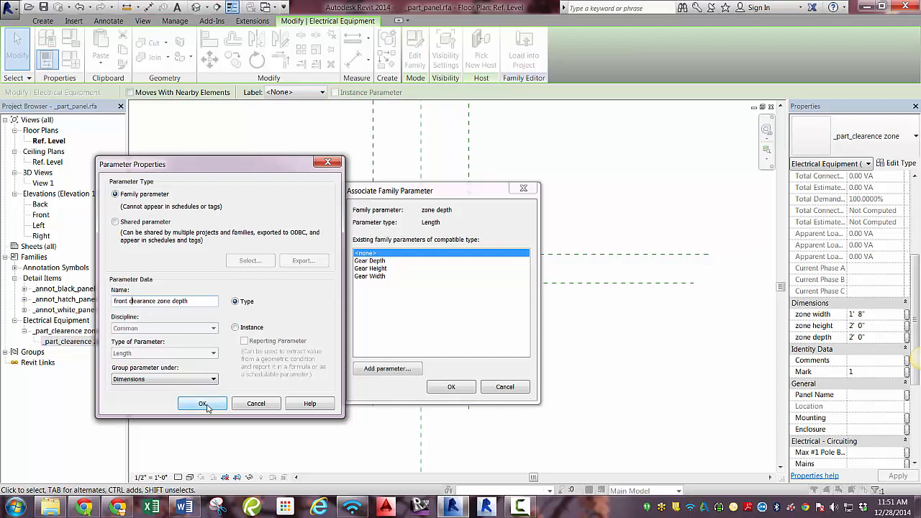
- Make the new parameter an instance parameter and associate it with the clearance zone's zone depth
click(244, 327)
click(203, 404)
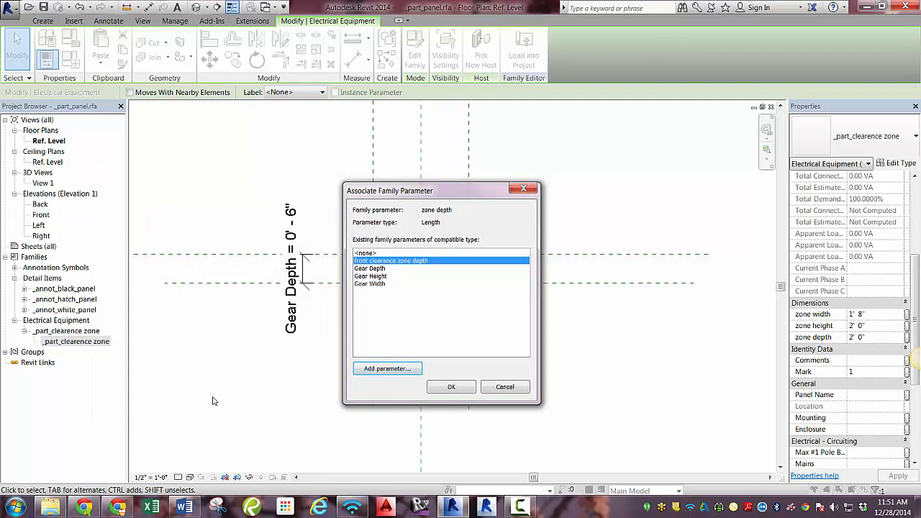
click(452, 387)
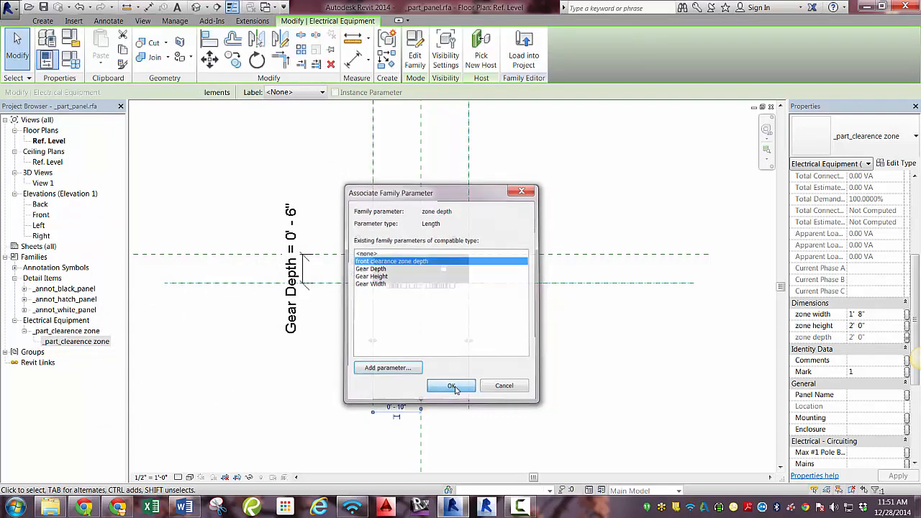
- Increase the front clearance zone depth value in the panel's family types
click(71, 60)
click(519, 203)
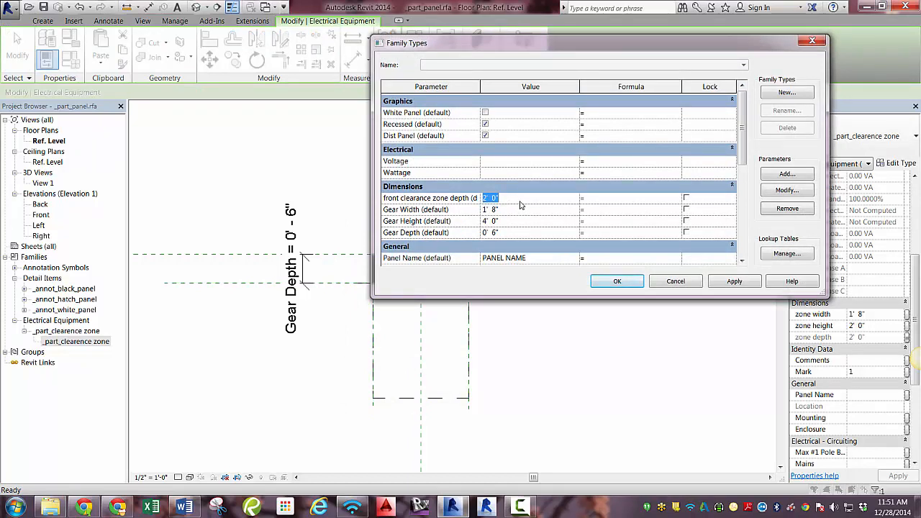
click(616, 283)
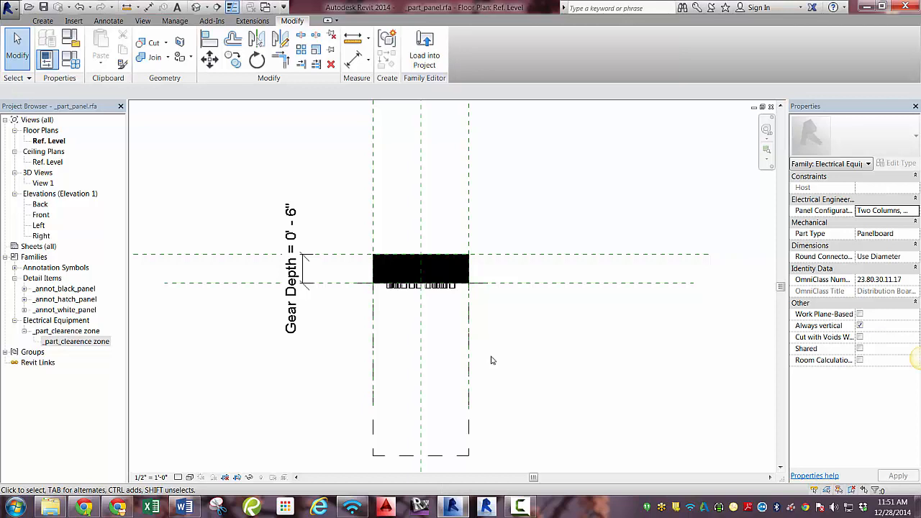
- Move the clearance zone sideways along the panel's front plane until its centre is about 1'-11" from the centre reference plane
scroll(491, 360, down, 1)
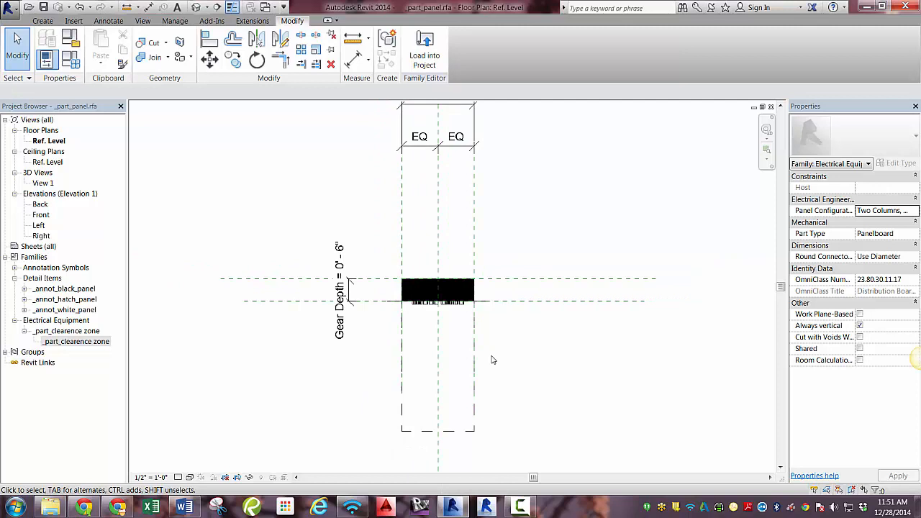
mouse_move(491, 360)
middle_down()
mouse_move(460, 348)
mouse_move(461, 318)
middle_up()
click(443, 322)
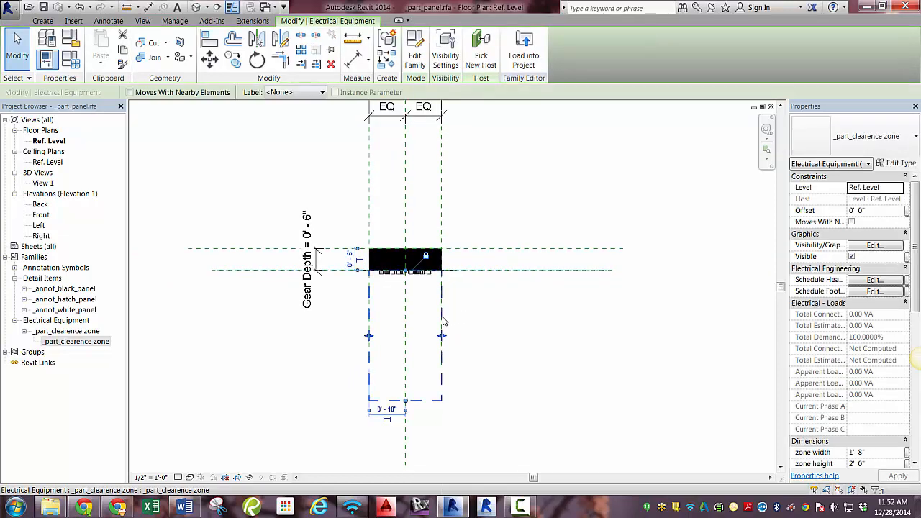
drag(441, 305, 524, 309)
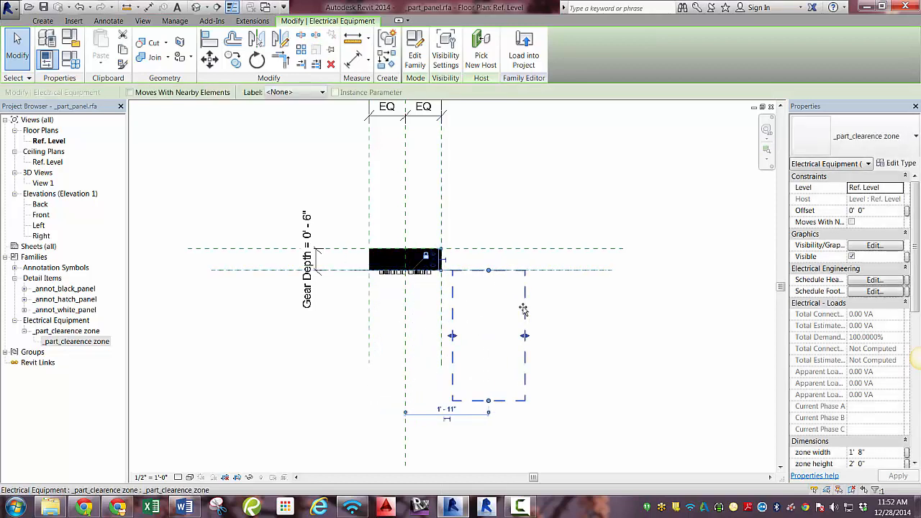
key(Escape)
click(526, 326)
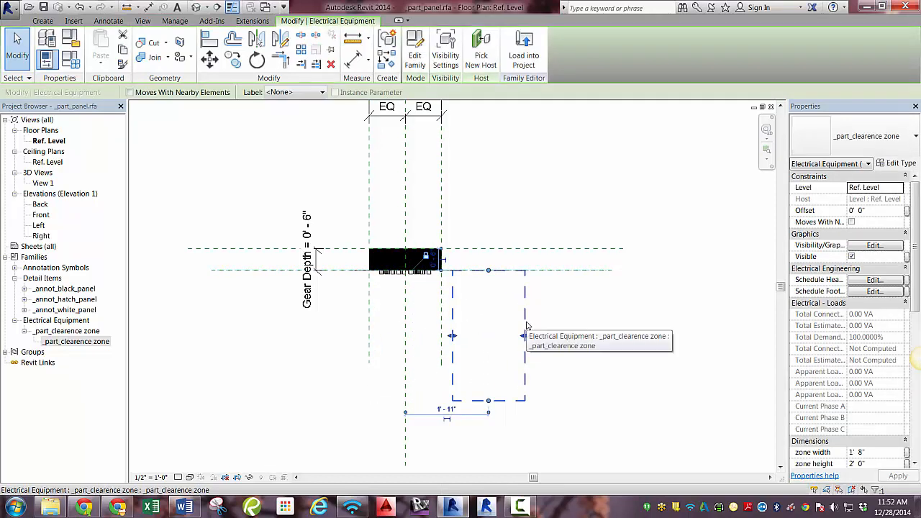
- Align the clearance zone's centreline with the panel's centre reference plane and lock the alignment
click(210, 39)
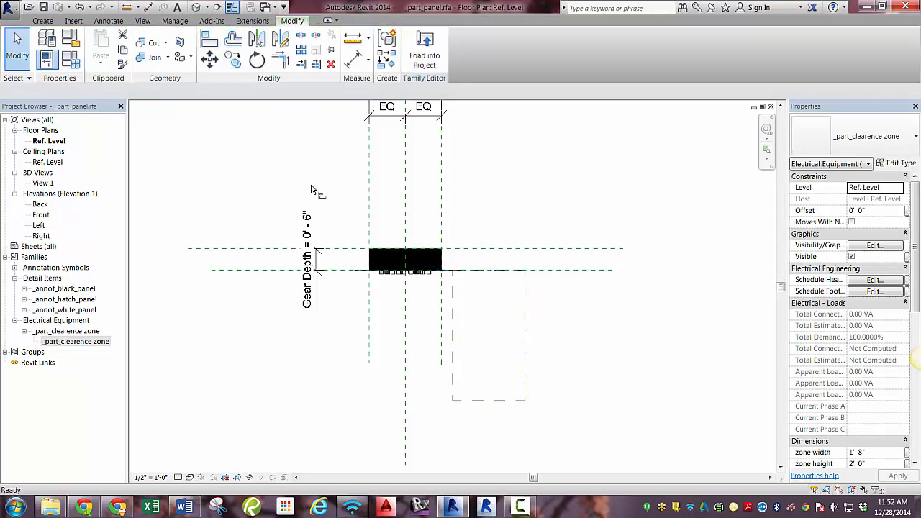
click(408, 318)
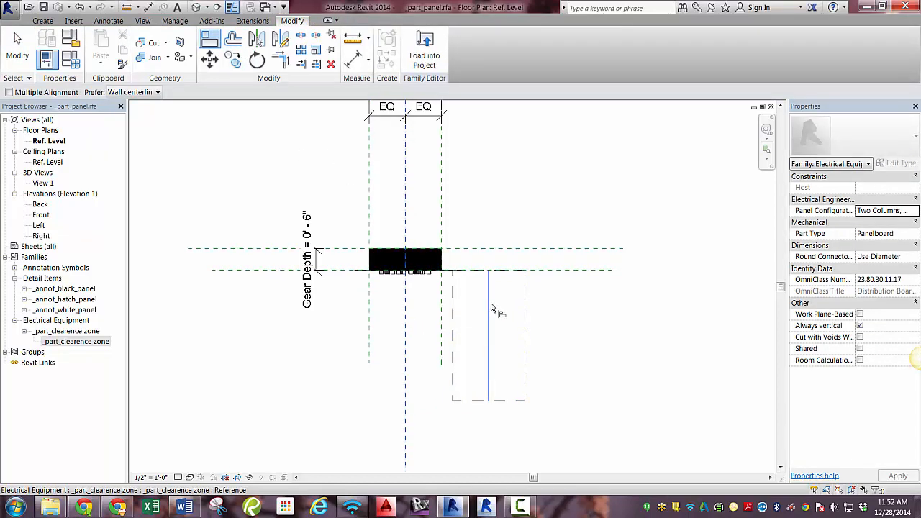
click(490, 309)
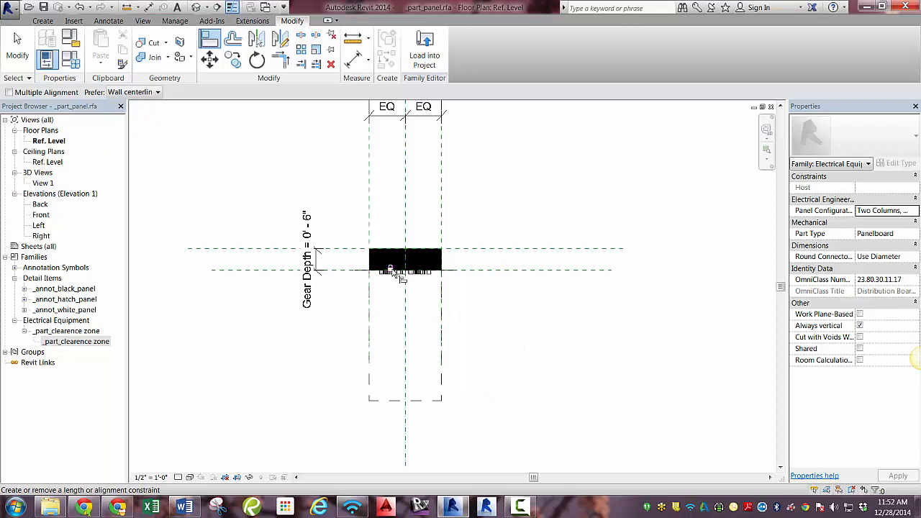
key(Escape)
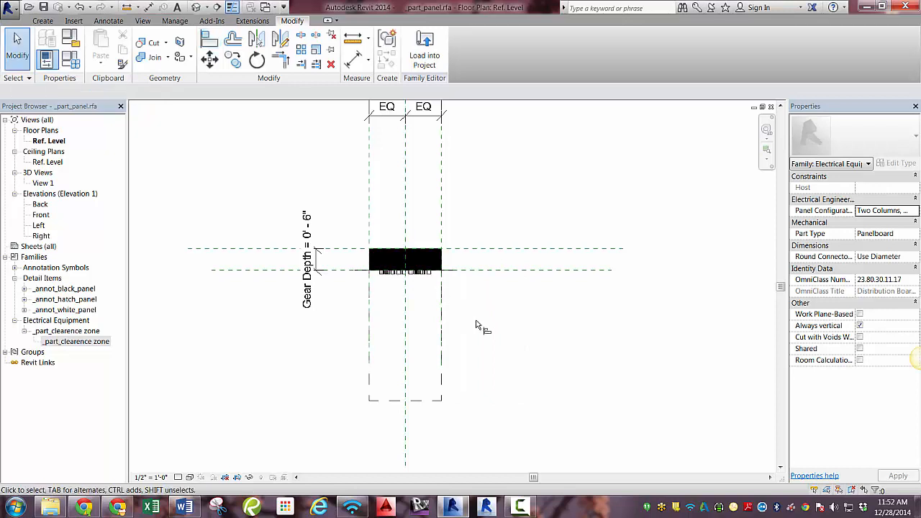
- Create an instance parameter named front zone width and associate it with the clearance zone's zone width
click(440, 309)
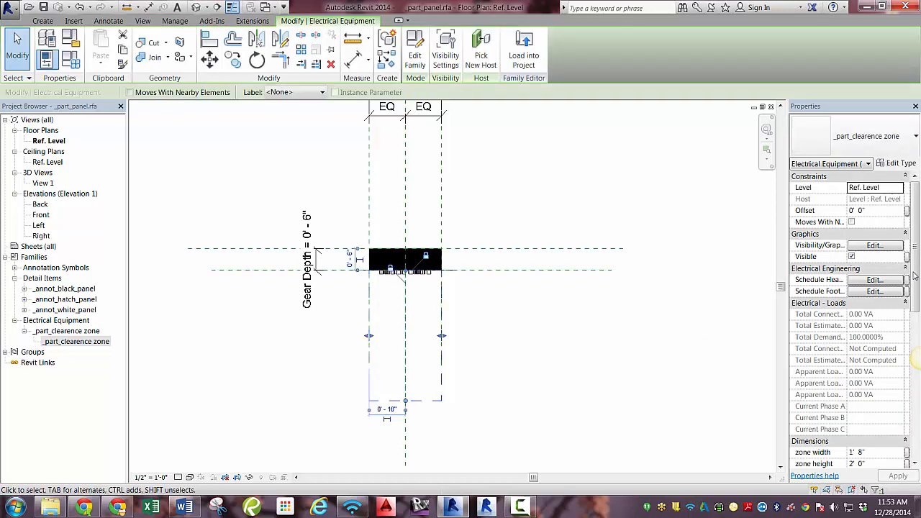
drag(916, 267, 918, 312)
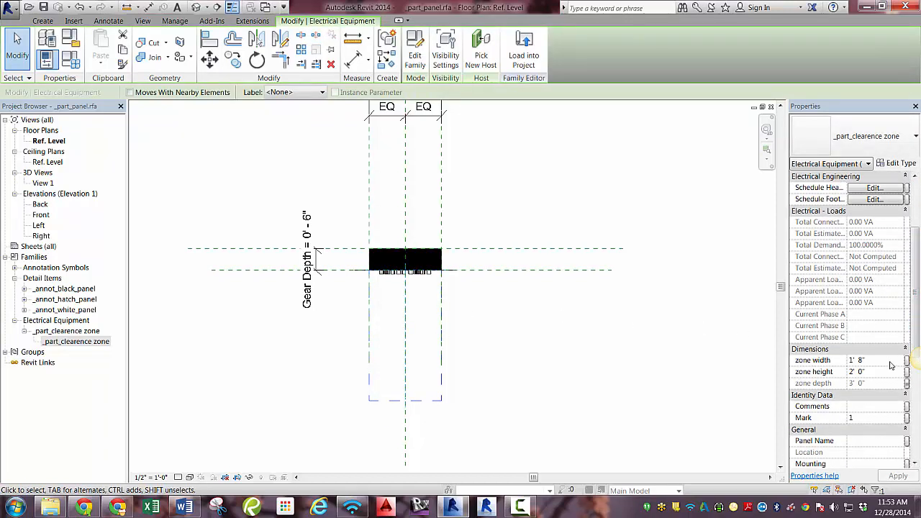
click(906, 361)
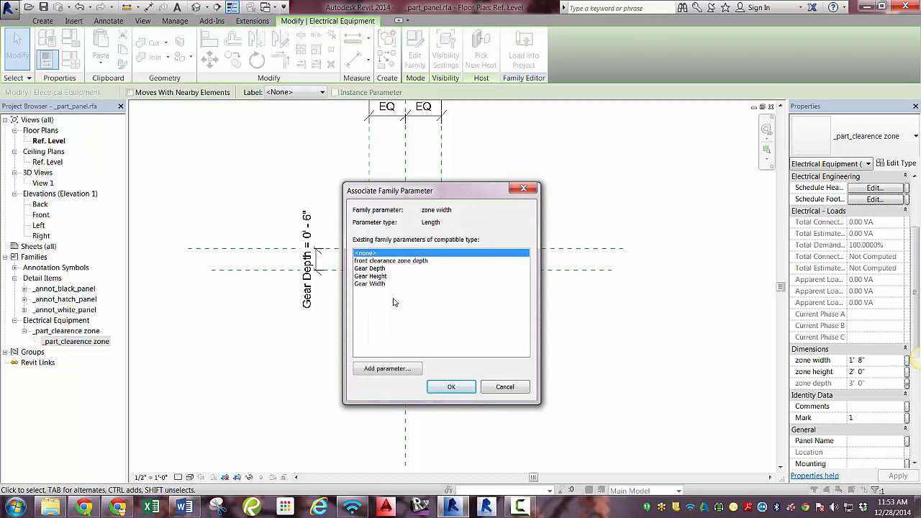
click(397, 369)
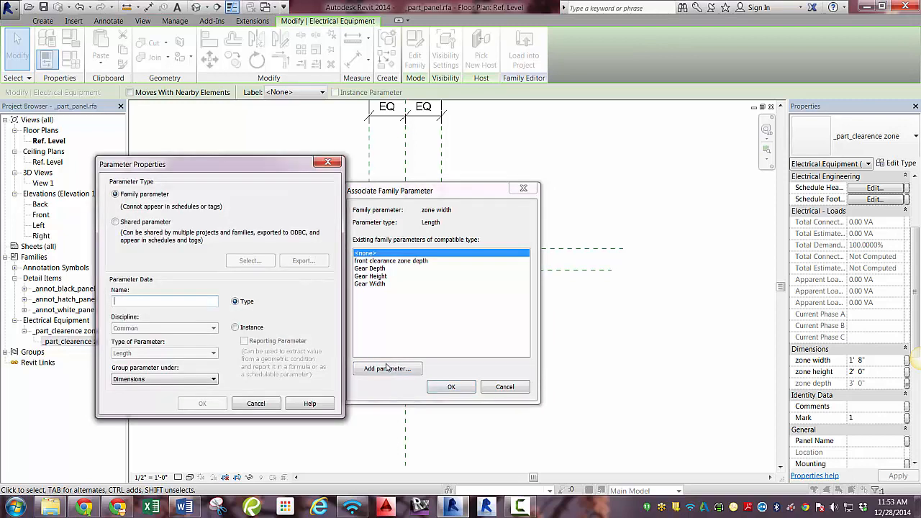
text(Fro)
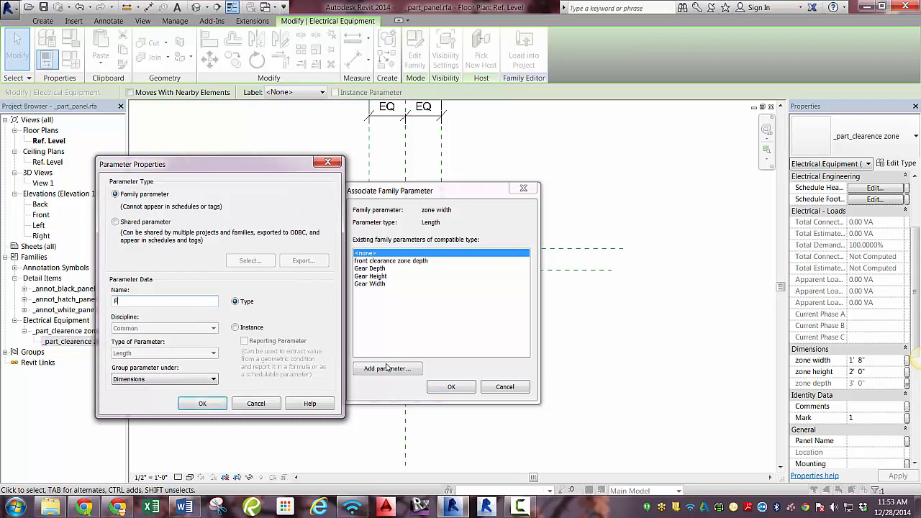
key(BackSpace)
text(front zone width)
click(203, 403)
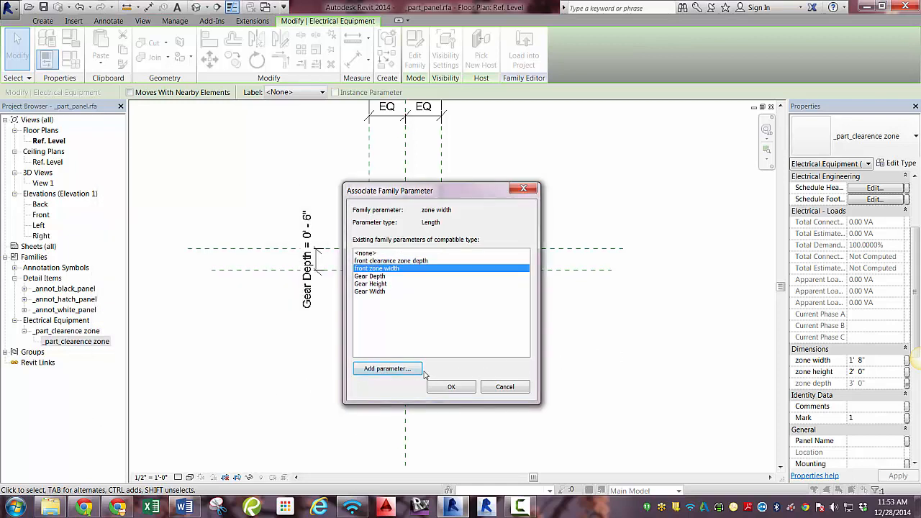
click(464, 387)
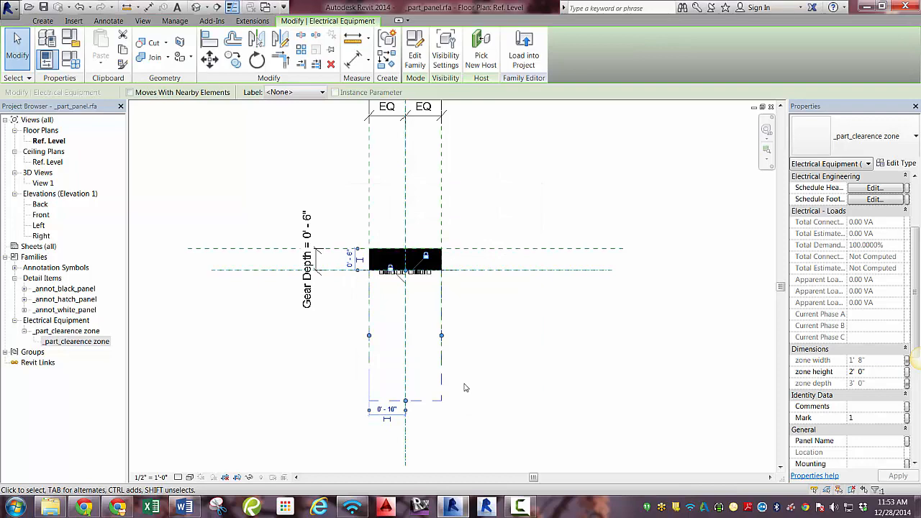
- Enter the formula if(gear width<30",30",gear width) for the front clearance zone depth parameter in the family types
click(70, 60)
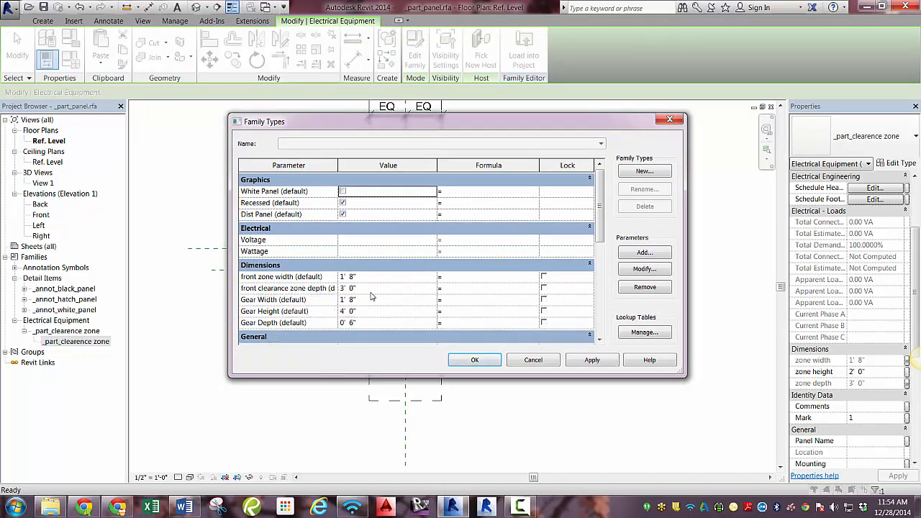
click(450, 291)
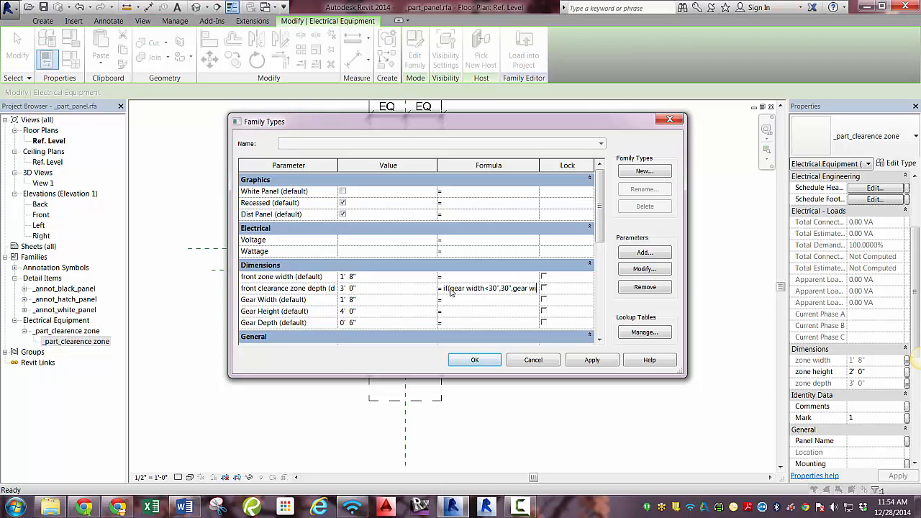
text(dth)
text())
click(528, 288)
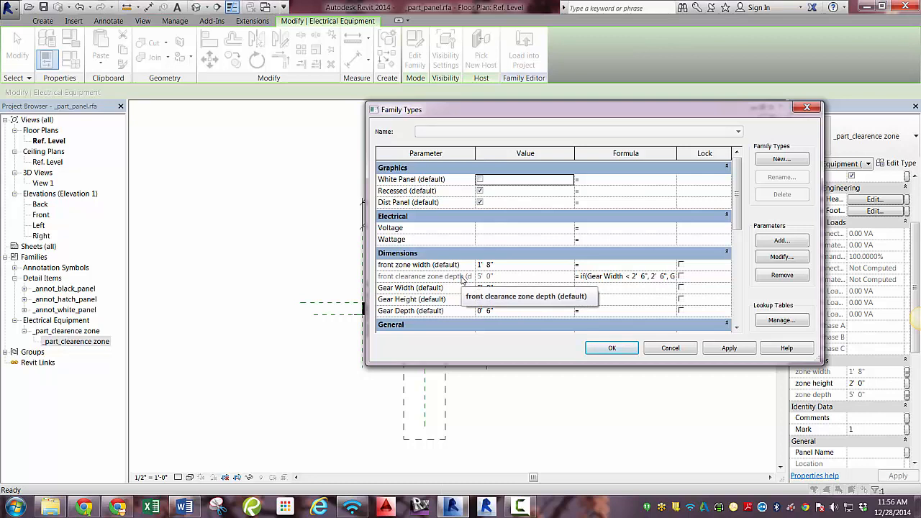
- Move the Gear Width formula from front clearance zone depth to front zone width and confirm the family types
click(583, 278)
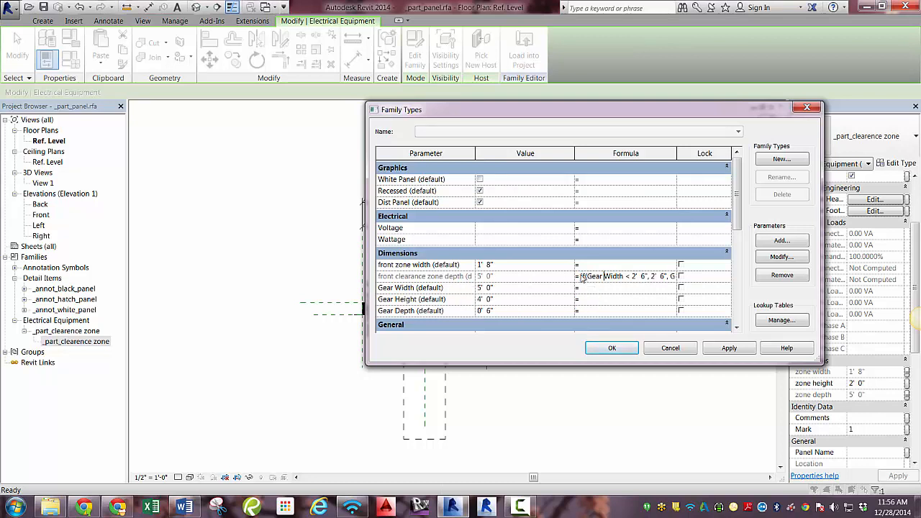
drag(583, 278, 698, 282)
key(Delete)
key(ctrl+v)
click(611, 348)
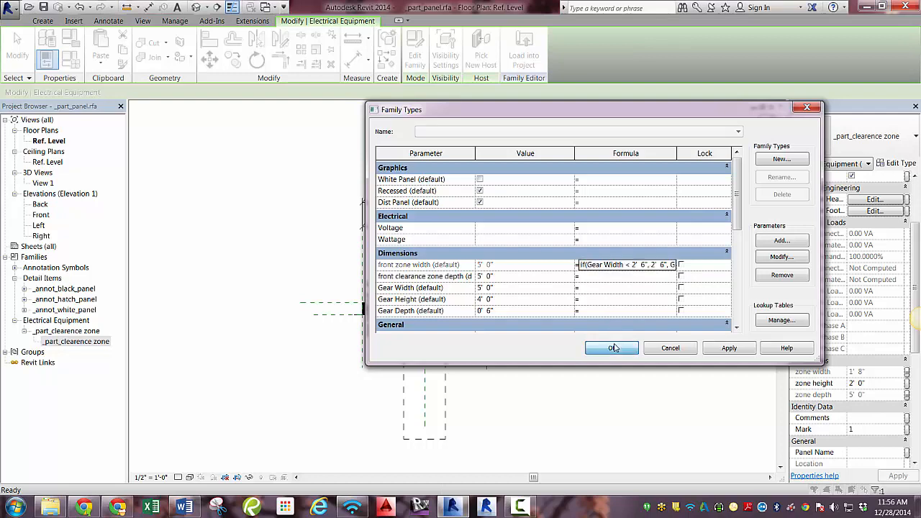
- Test the front zone width formula by applying a Gear Width of 1' 0" in the family types
scroll(454, 349, up, 3)
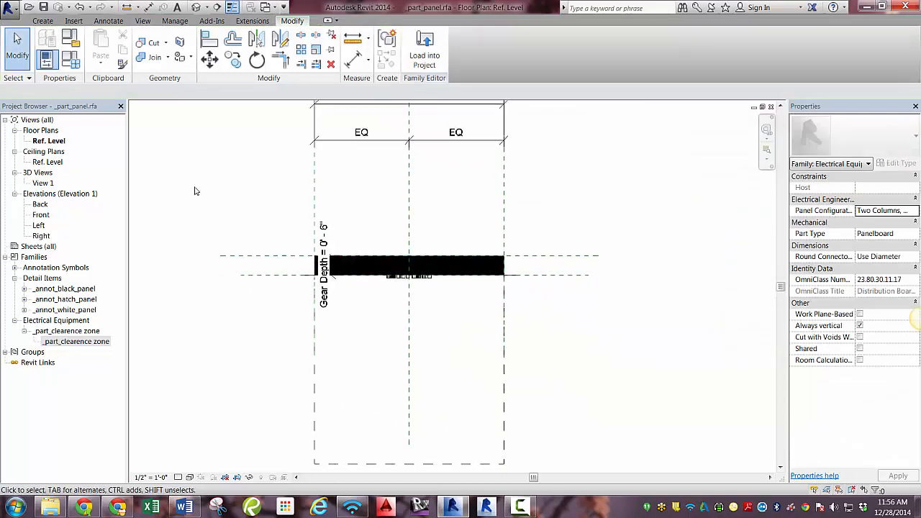
click(71, 72)
drag(580, 101, 652, 97)
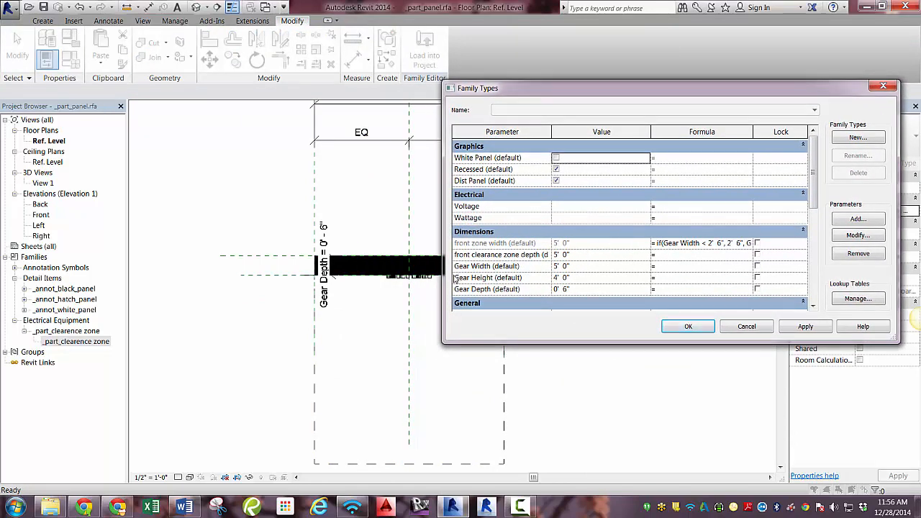
click(582, 271)
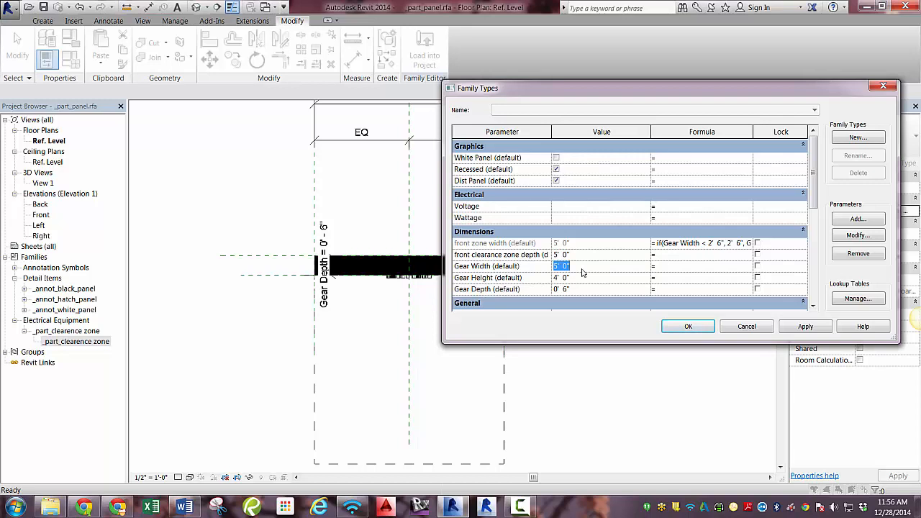
text(1)
click(805, 326)
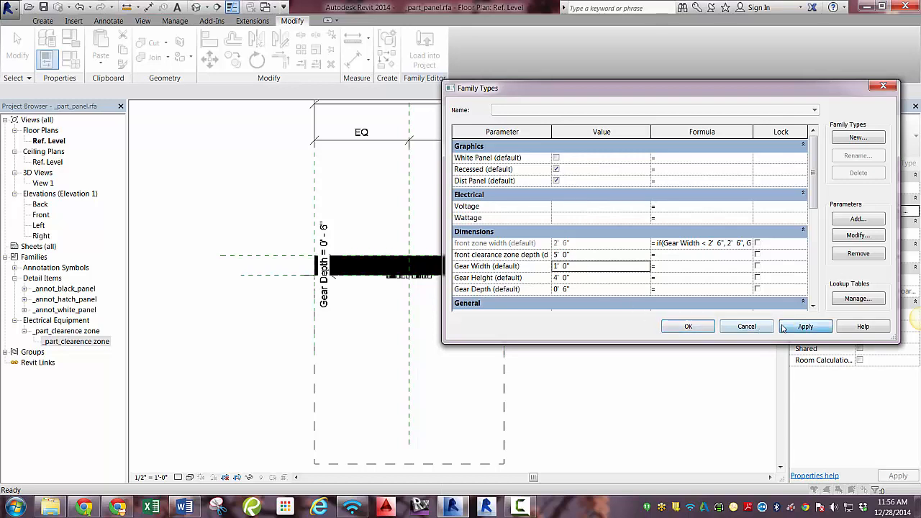
- Test the clearance zone further by applying Gear Width values of 4' 0" and 0' 2"
click(623, 271)
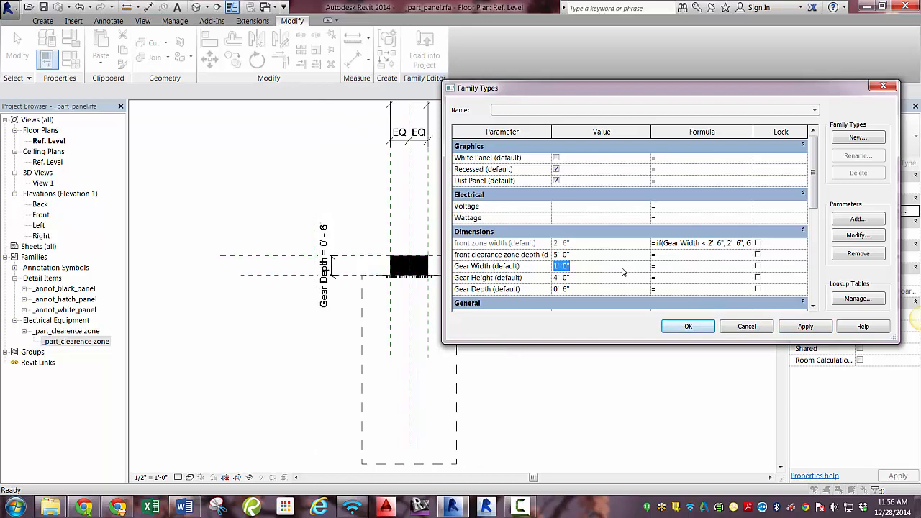
text(4)
click(803, 327)
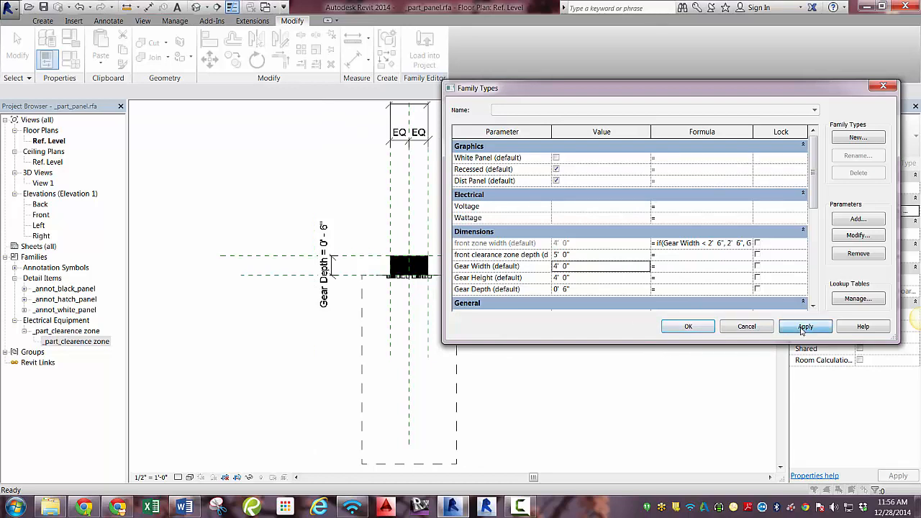
click(623, 265)
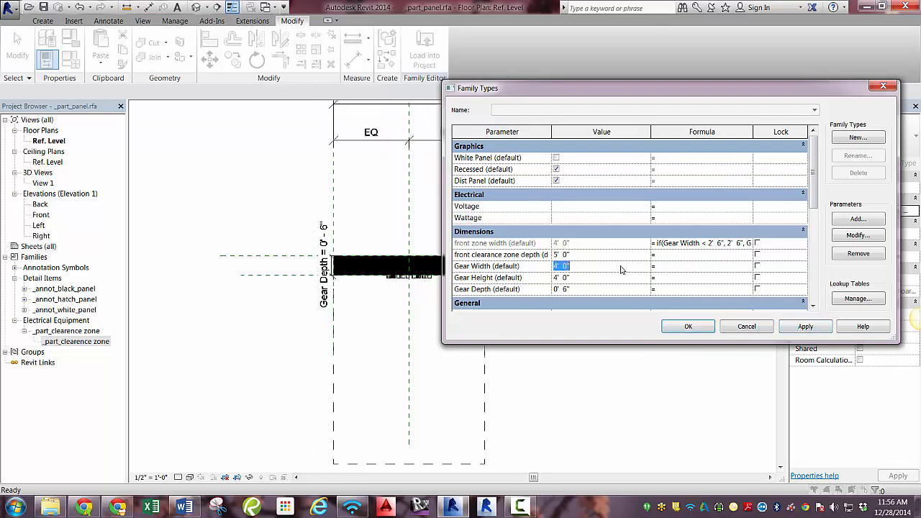
text(2)
click(807, 328)
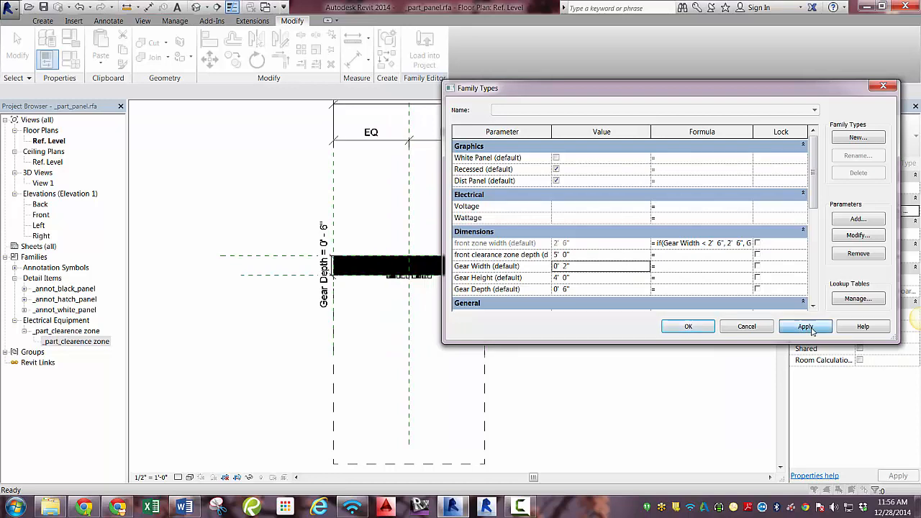
- Set Gear Width to 1' 8", apply it and confirm the family types
click(588, 269)
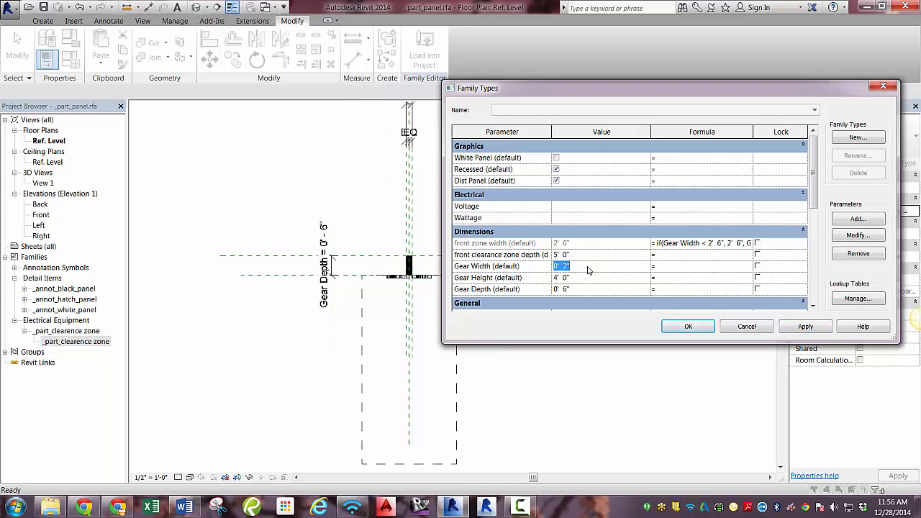
text(1 8)
click(791, 328)
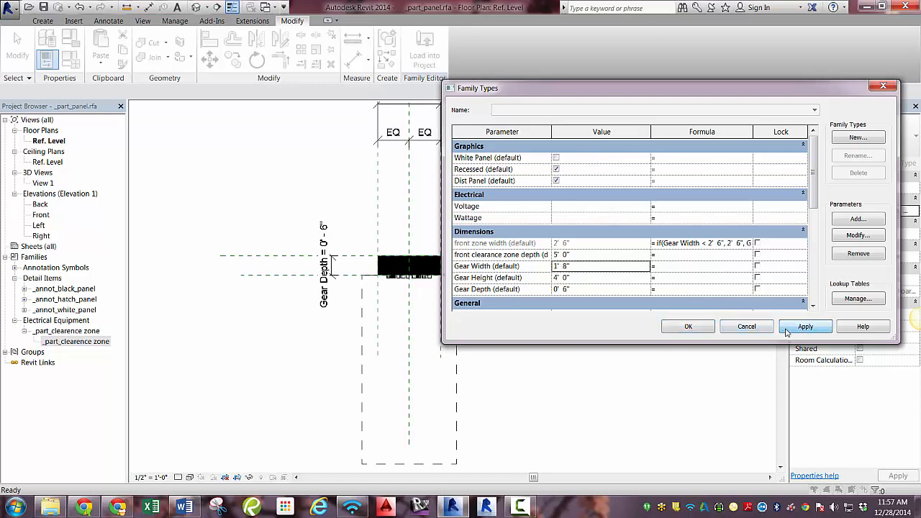
click(687, 328)
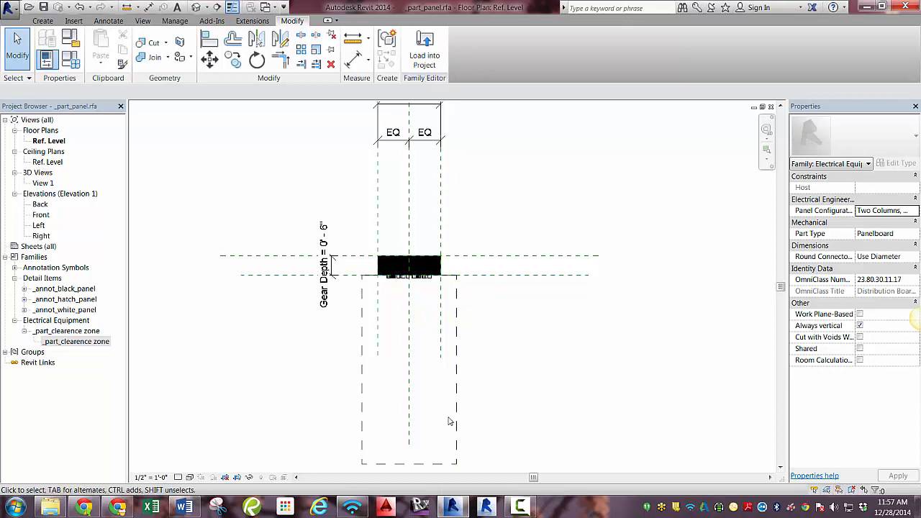
- Set the front clearance zone depth to 3' 0" and save the panel family
click(69, 59)
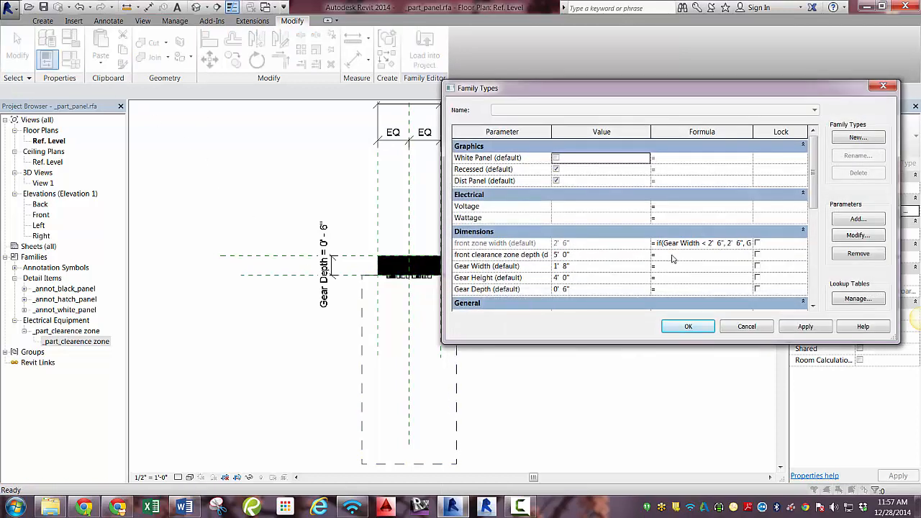
click(605, 257)
click(606, 257)
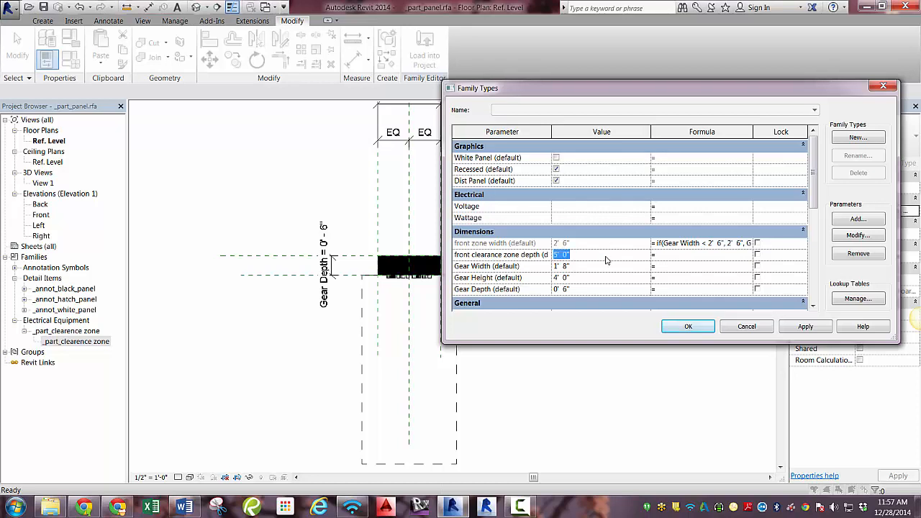
text(3)
click(680, 327)
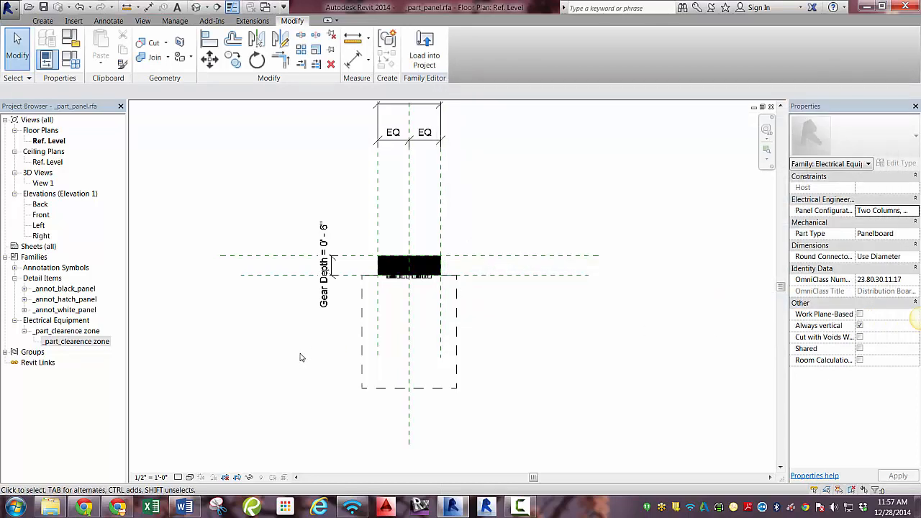
scroll(312, 339, up, 2)
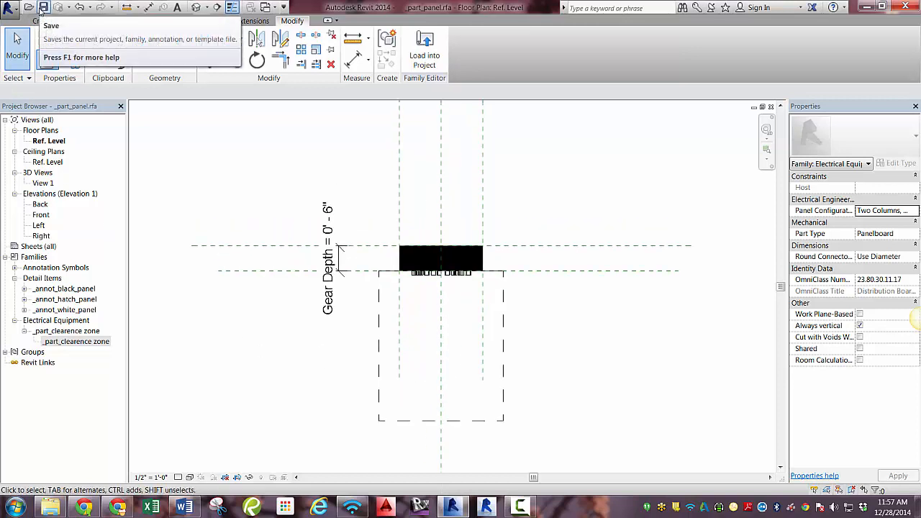
click(44, 8)
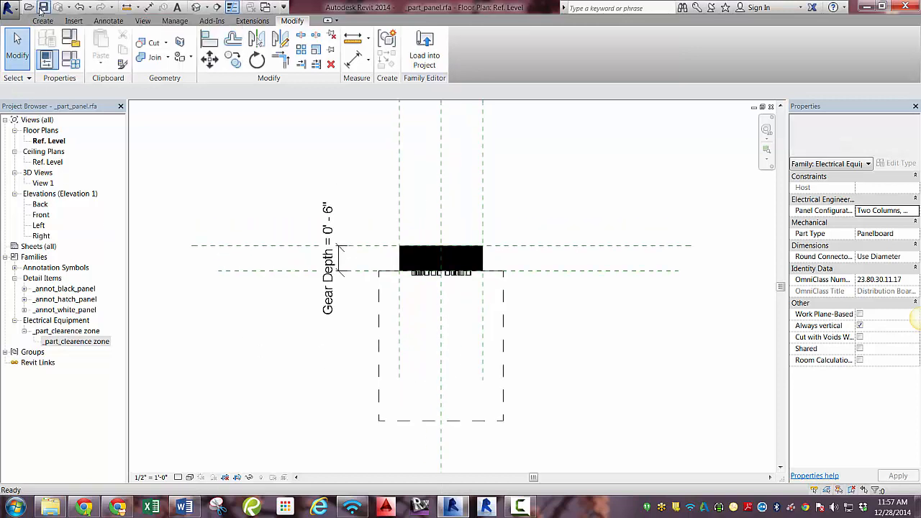
- In the Left elevation, stretch the clearance zone's top edge up to the reference plane at the panel's top
double_click(40, 225)
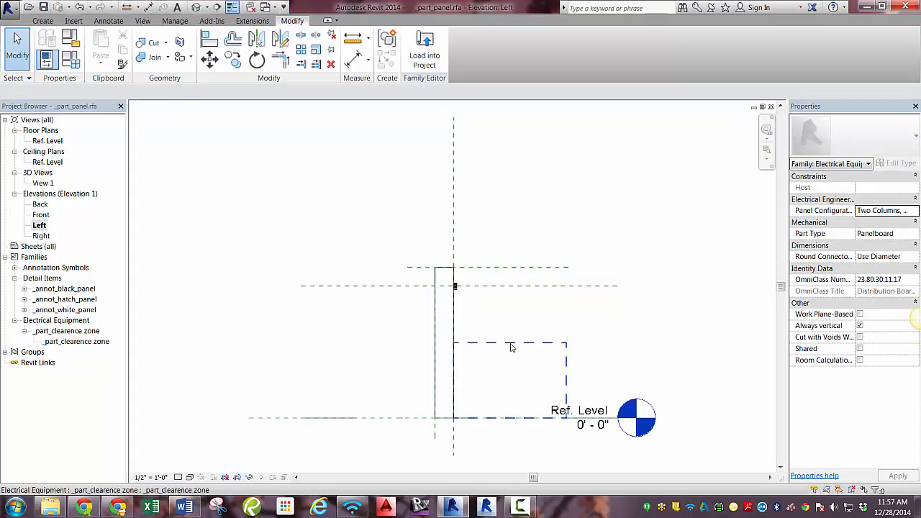
click(512, 345)
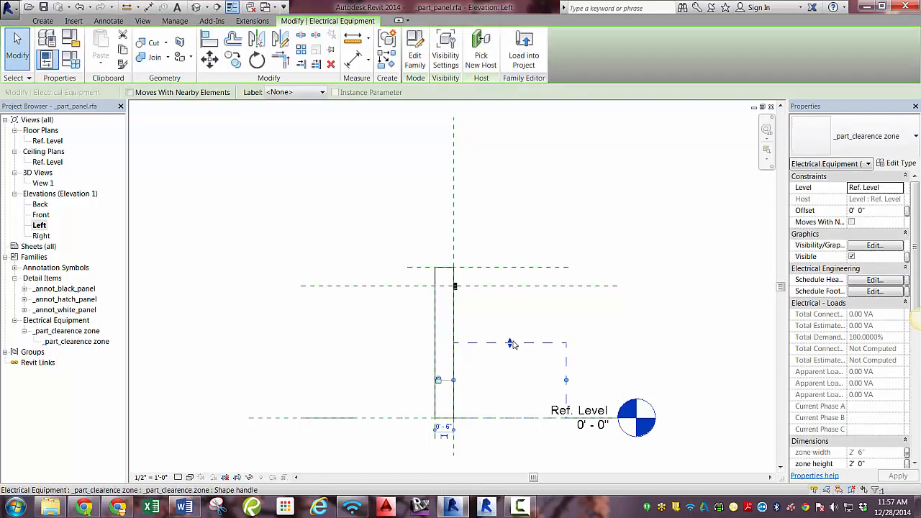
drag(509, 343, 514, 267)
click(584, 333)
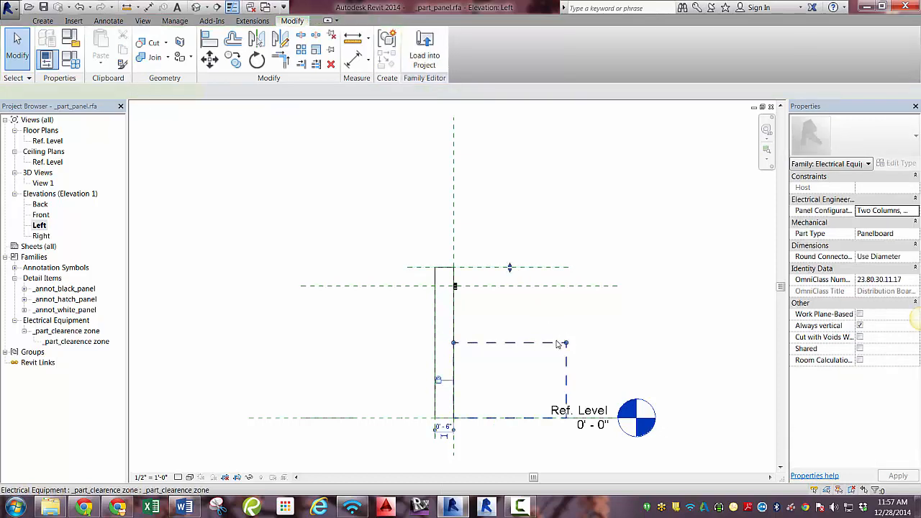
- Switch to the _part_clearence zone family's Front elevation and delete the existing height dimension
click(266, 7)
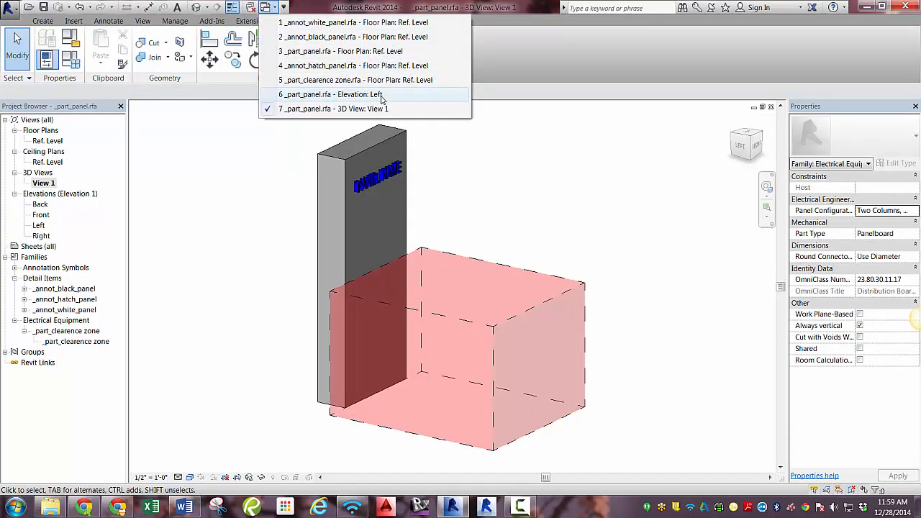
click(395, 81)
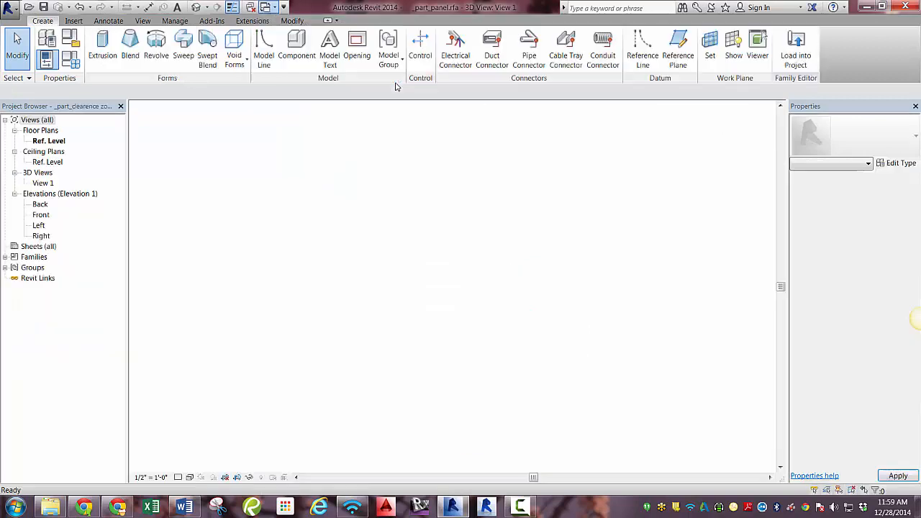
scroll(425, 252, up, 1)
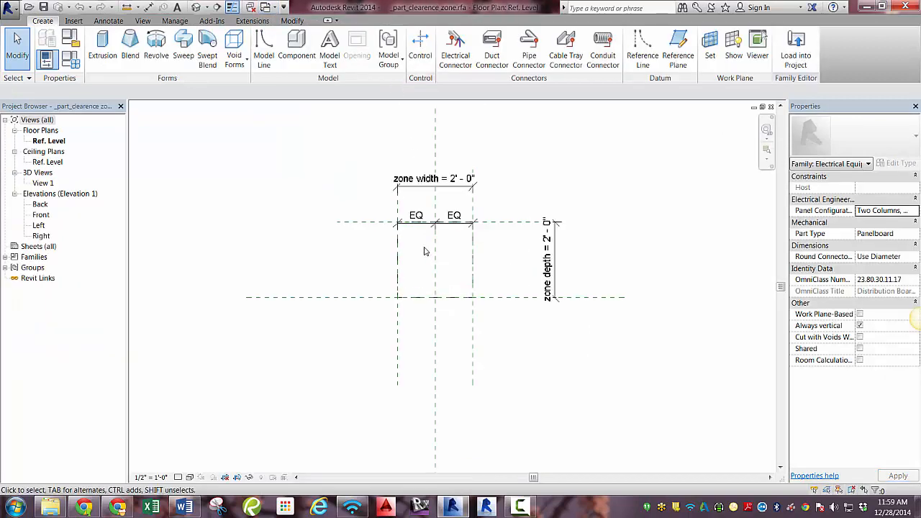
double_click(41, 214)
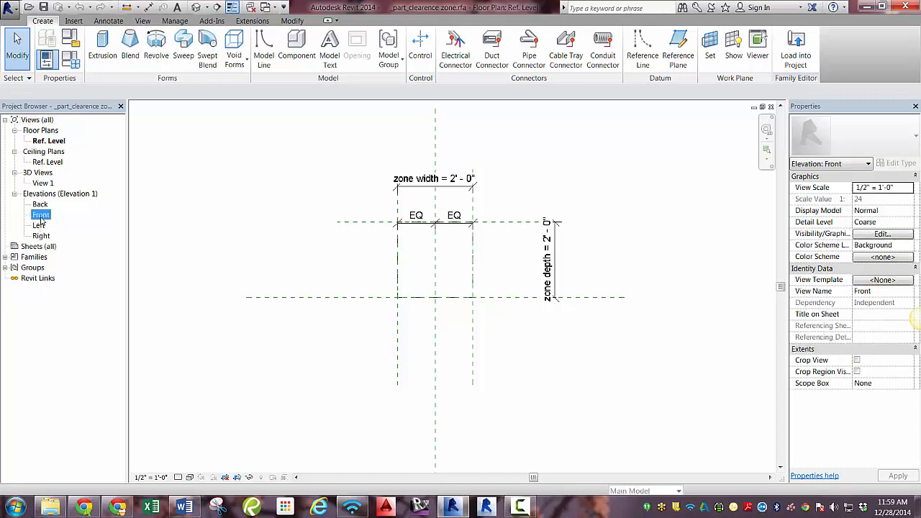
click(354, 370)
key(Delete)
- Dimension the clearance zone from its base to the upper reference plane and label the dimension zone height
key(d)
key(i)
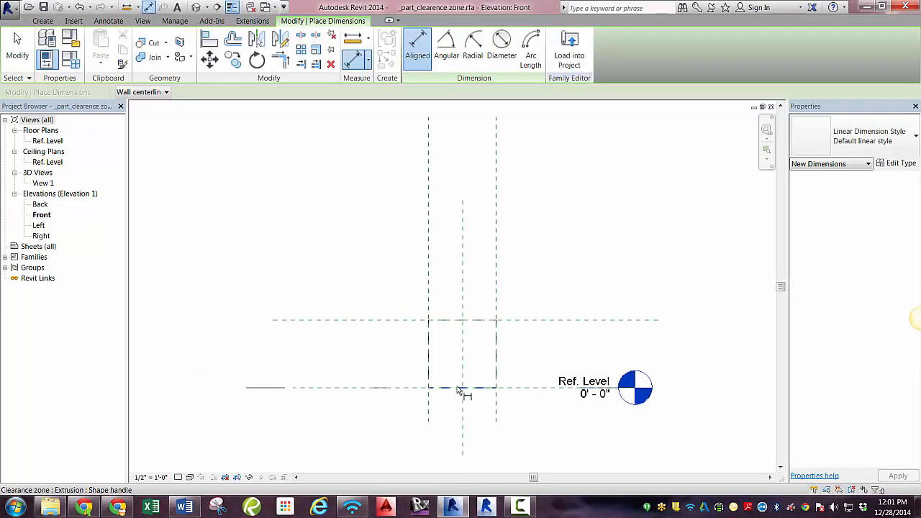
click(376, 388)
click(376, 320)
click(375, 341)
key(Escape)
click(375, 343)
click(305, 91)
click(280, 123)
click(333, 226)
- Set zone height to 4' 0" and select the extrusion to check the alignment constraint on its upper edge
click(369, 346)
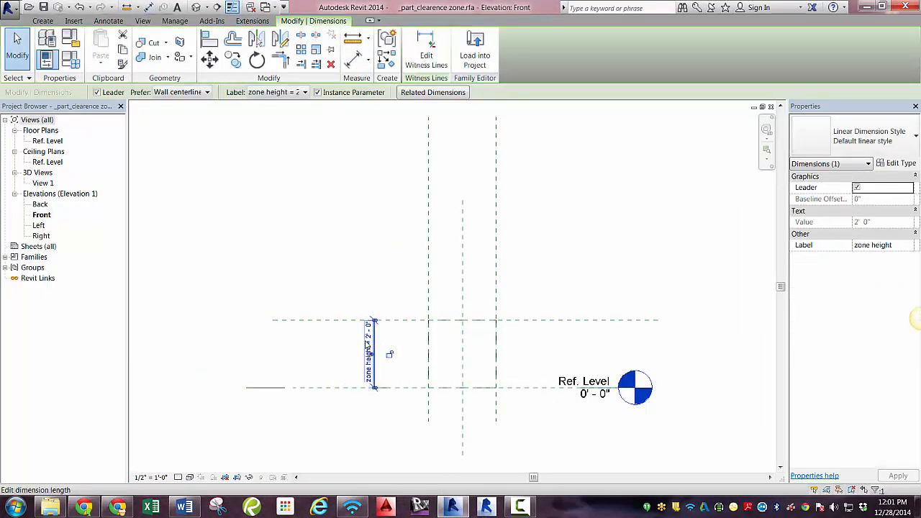
click(368, 346)
text(4)
key(Return)
click(369, 210)
click(464, 320)
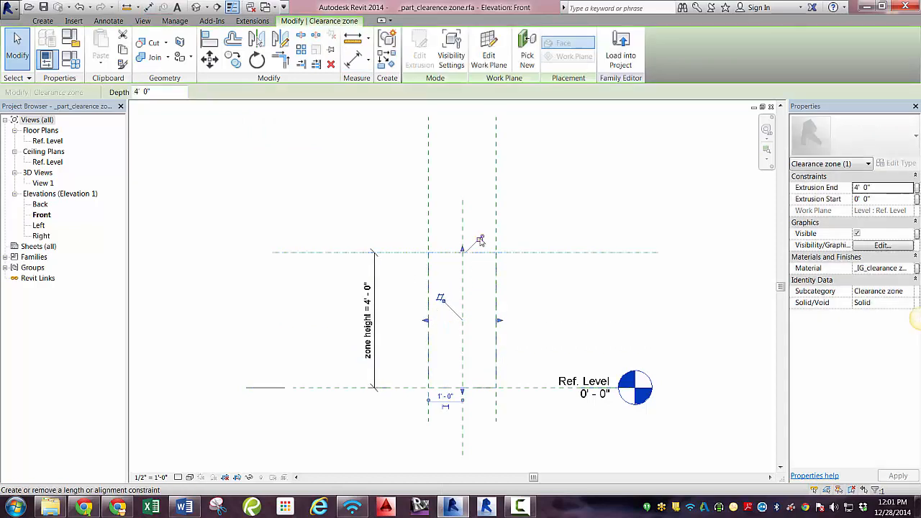
click(437, 313)
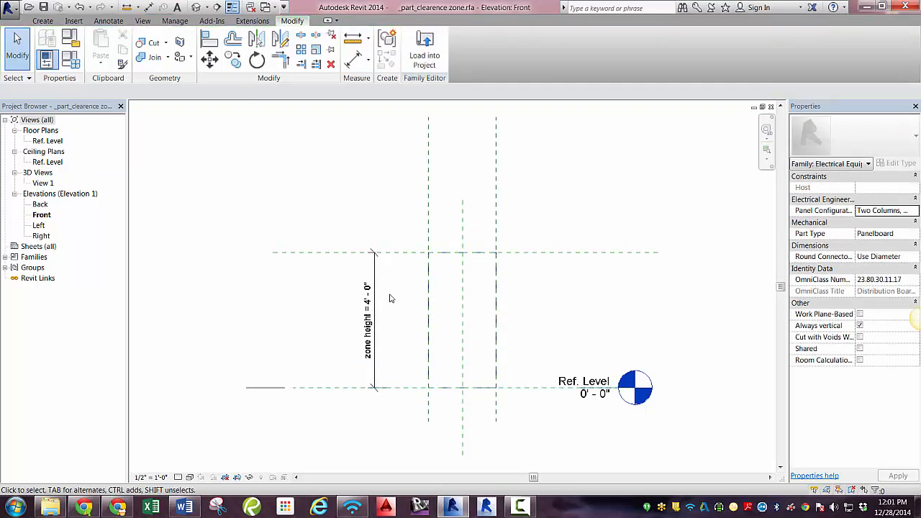
- Test the zone height dimension by setting it to 2' 0" and back to 4' 0"
click(374, 317)
click(368, 297)
text(2)
key(Return)
click(369, 337)
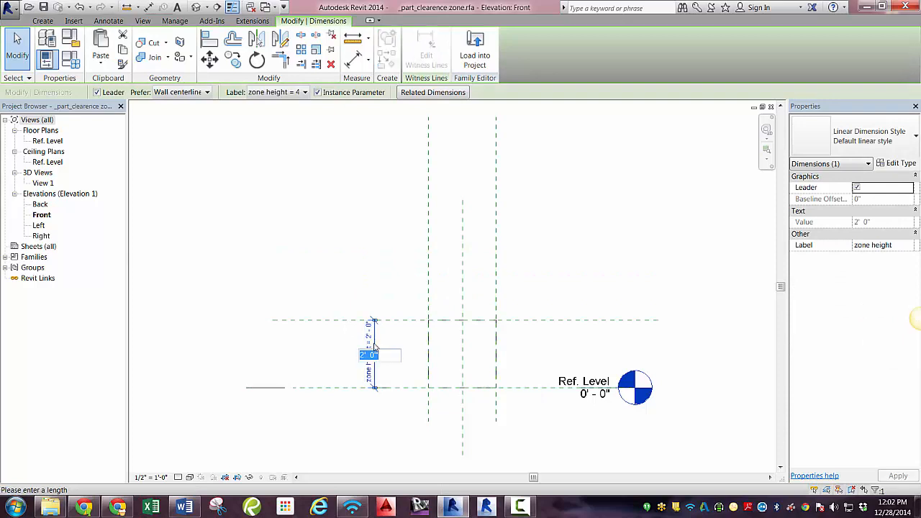
text(4)
key(Return)
click(491, 289)
- Load the clearance zone family into _part_panel.rfa, overwriting the existing version
click(425, 55)
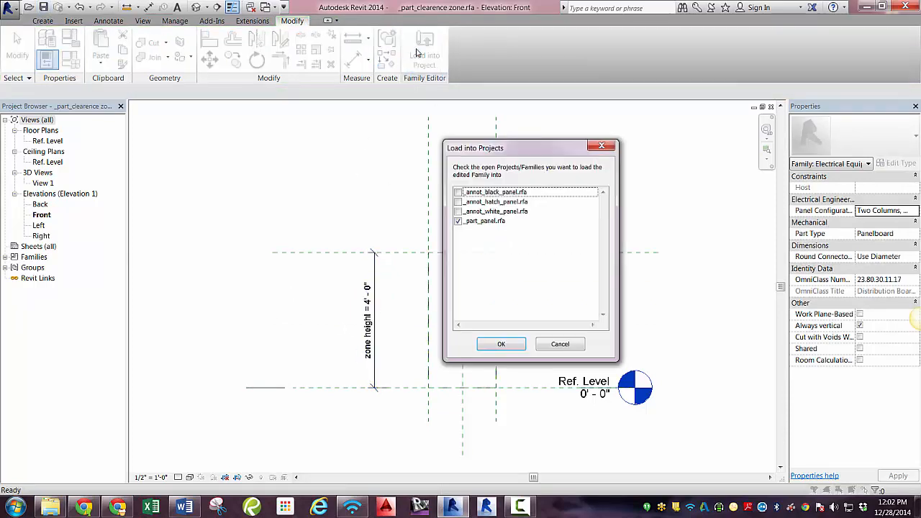
click(501, 343)
click(442, 224)
scroll(527, 358, up, 1)
middle_drag(527, 359, 467, 337)
- Back in the clearance zone family, set the upper reference plane's Is Reference property to Strong Reference
click(420, 59)
click(461, 252)
click(543, 252)
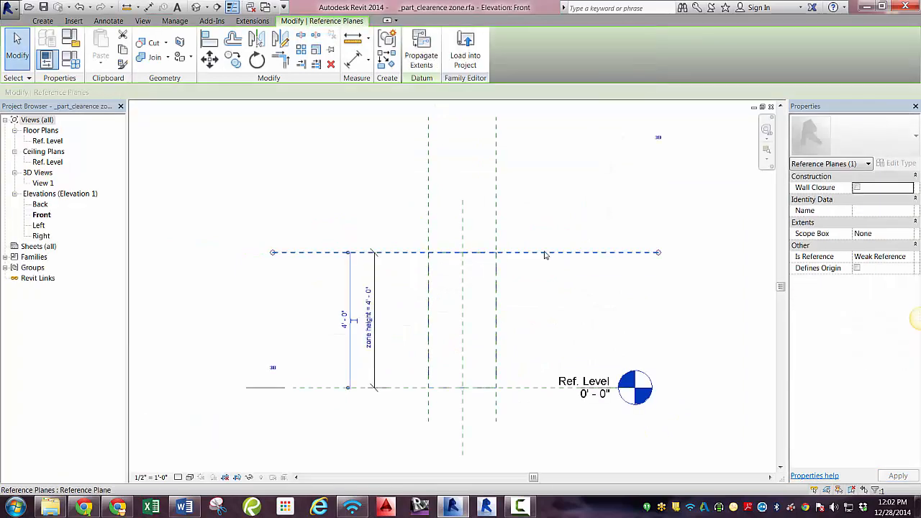
click(911, 257)
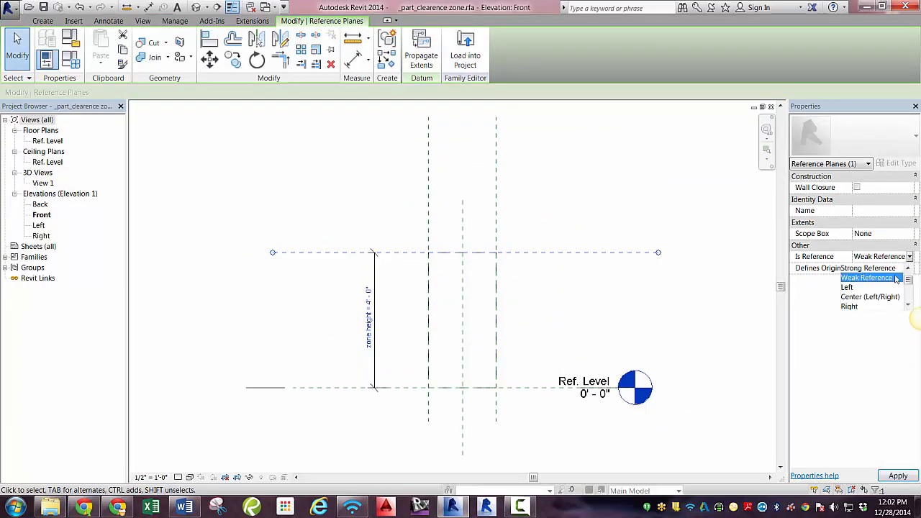
click(658, 214)
- Reload the clearance zone with its strong reference plane into _part_panel.rfa, overwriting the existing version
click(424, 55)
click(501, 344)
click(425, 228)
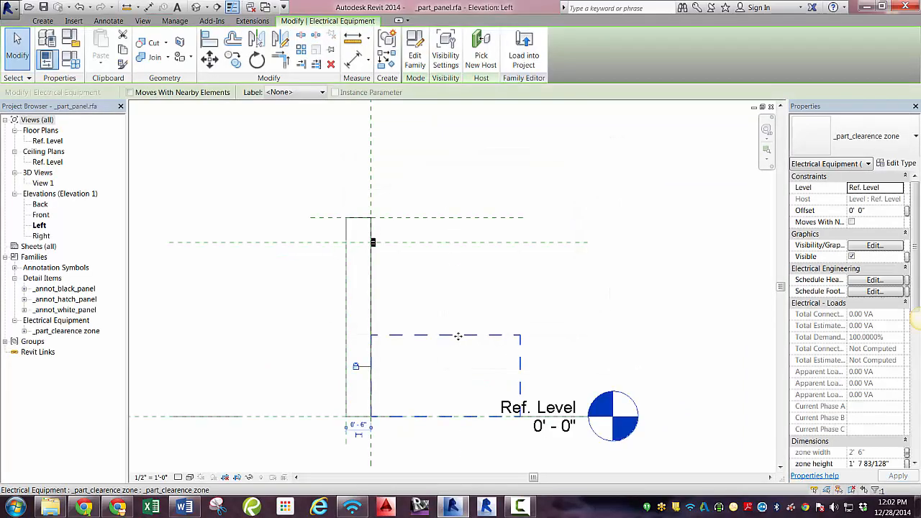
- Return to the clearance zone family's Front elevation and delete the zone height dimension
key(ctrl+Tab)
click(396, 252)
click(524, 359)
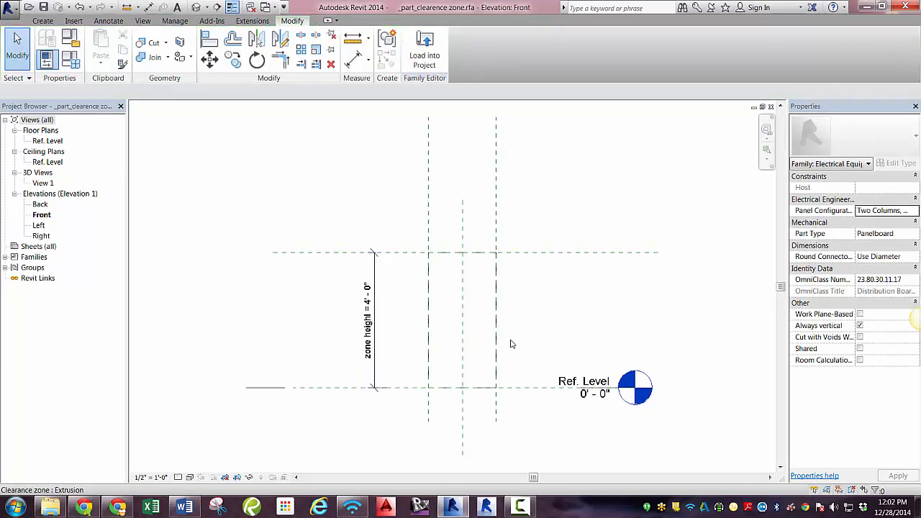
click(373, 357)
key(Delete)
- Add an aligned dimension from the base reference plane, not the level, to the upper reference plane
key(d)
key(i)
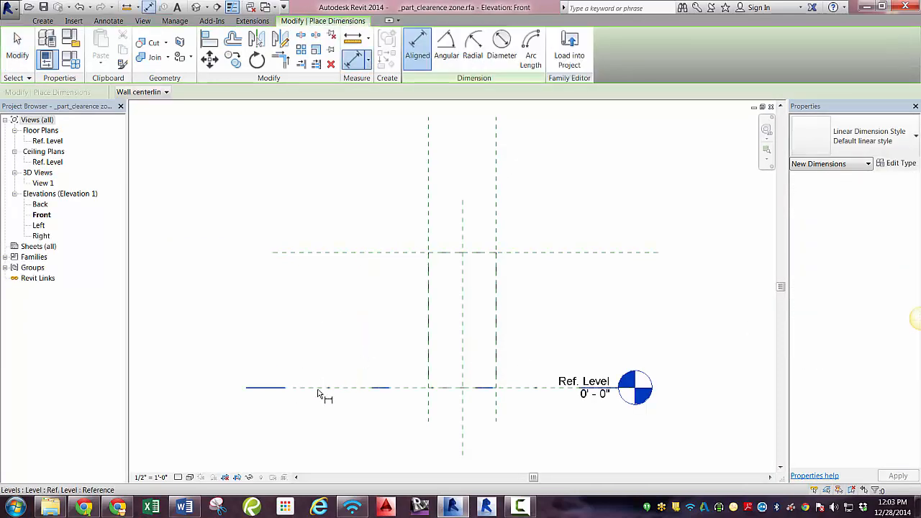
click(322, 389)
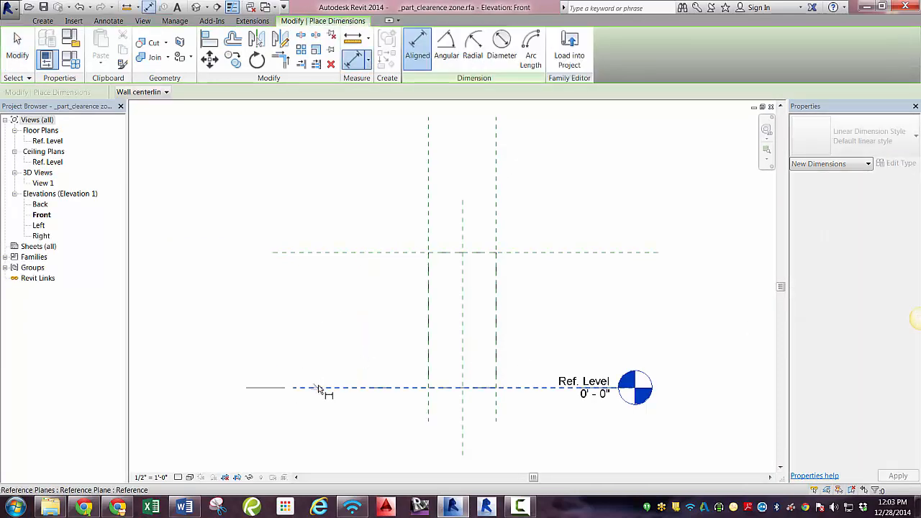
click(325, 253)
click(333, 296)
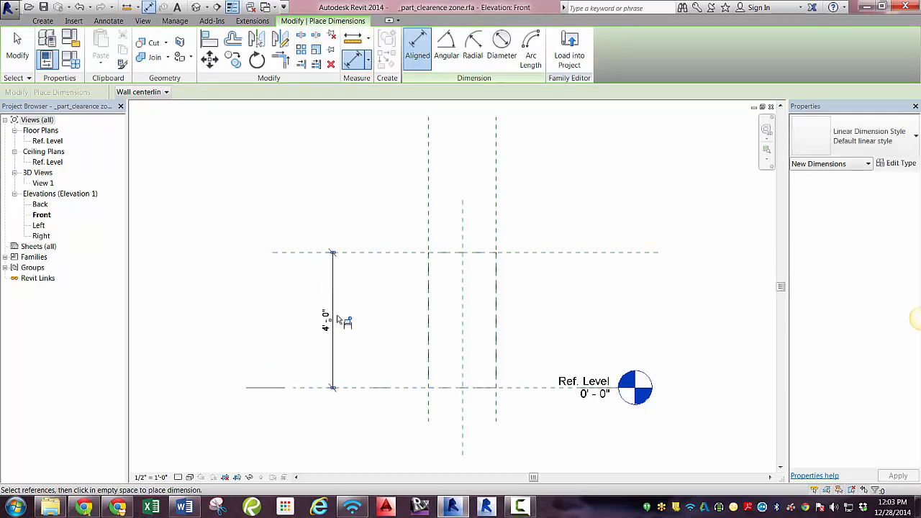
key(Escape)
key(Tab)
click(350, 389)
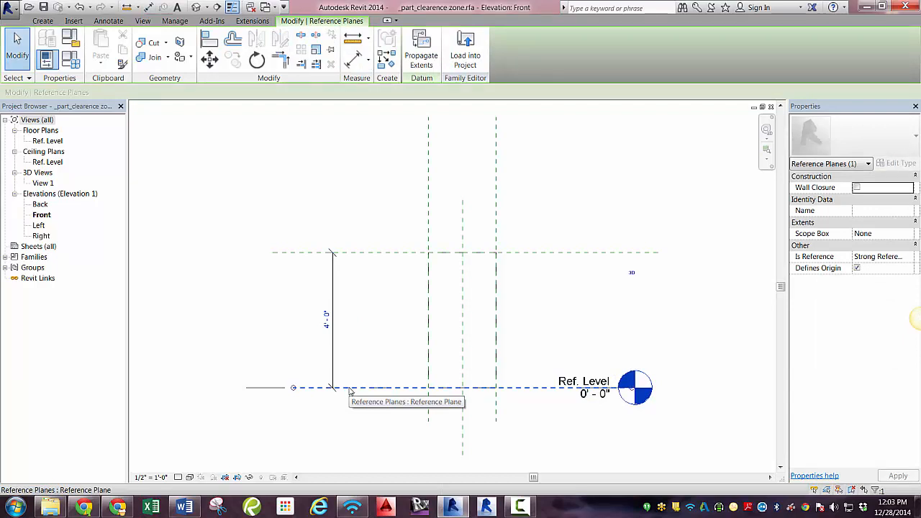
key(Escape)
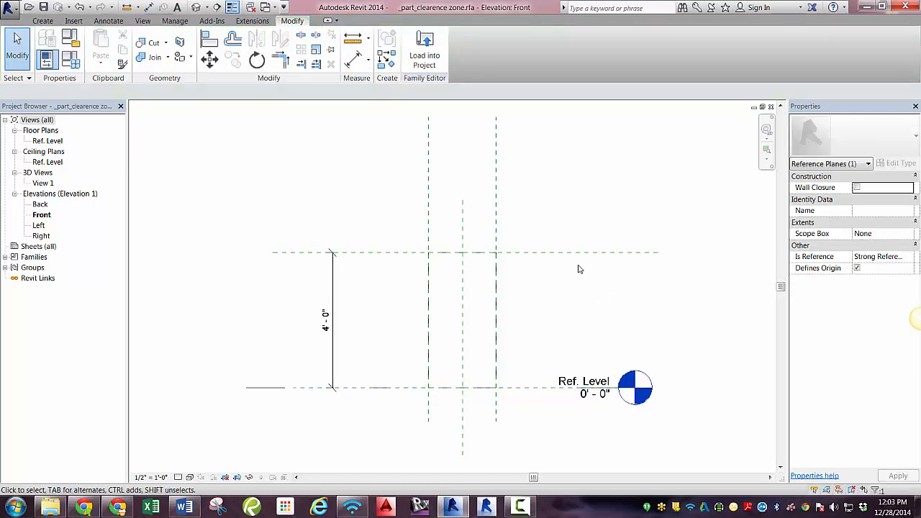
- Set the upper reference plane's Is Reference property to Top
click(574, 253)
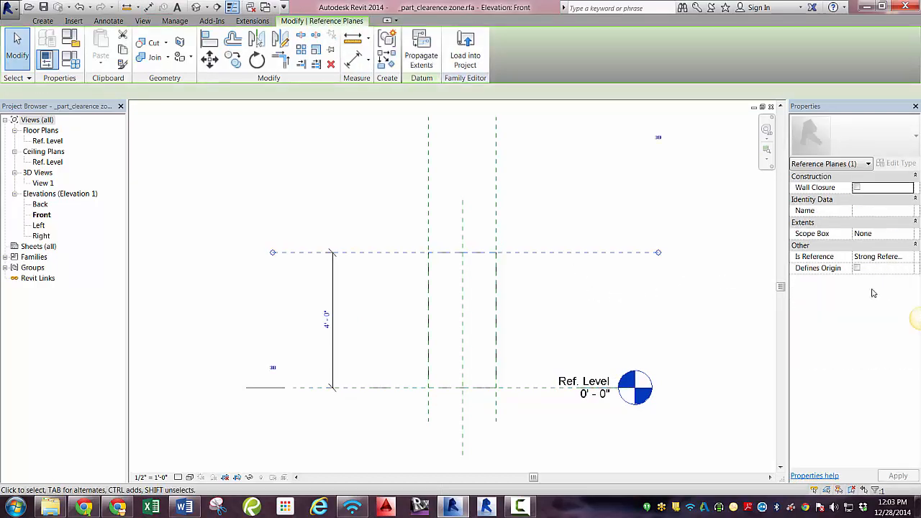
click(911, 257)
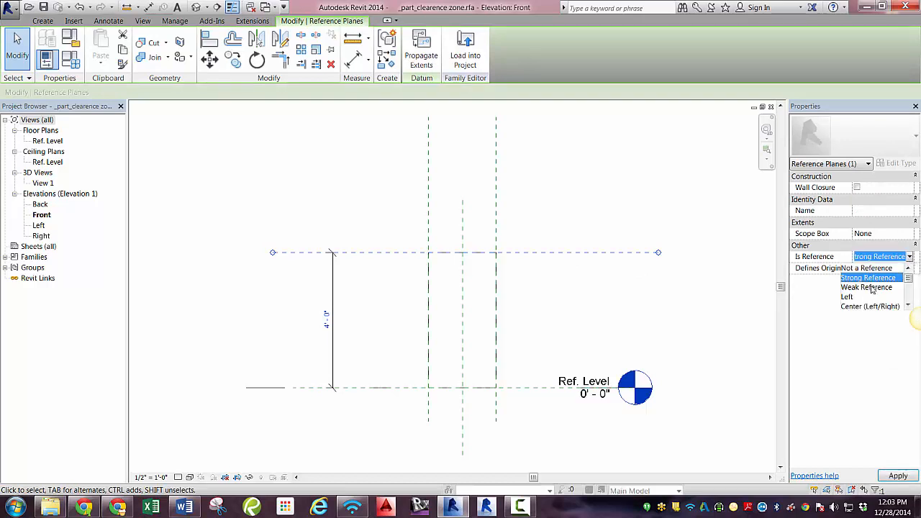
scroll(873, 288, down, 1)
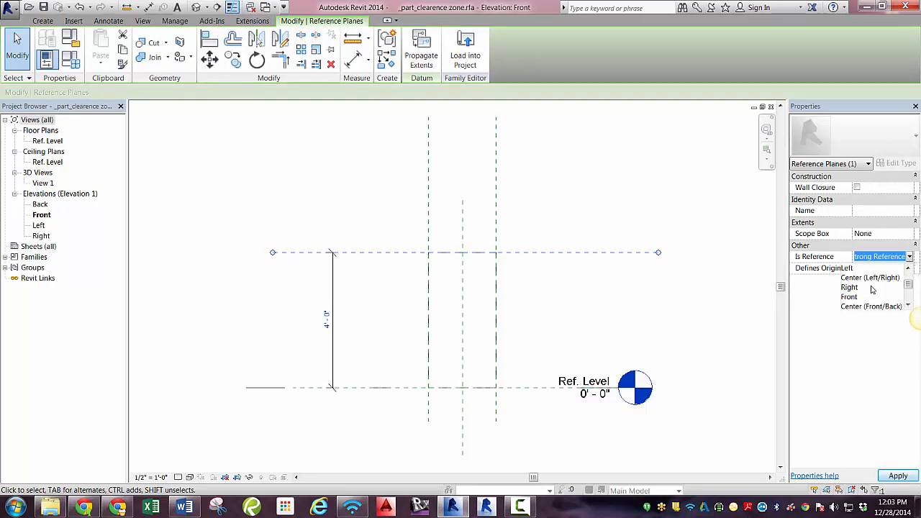
scroll(872, 289, down, 1)
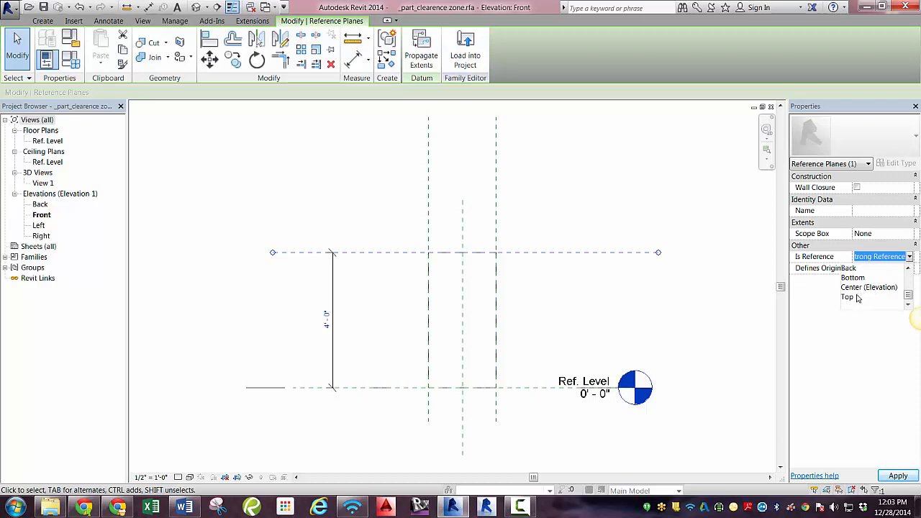
click(855, 297)
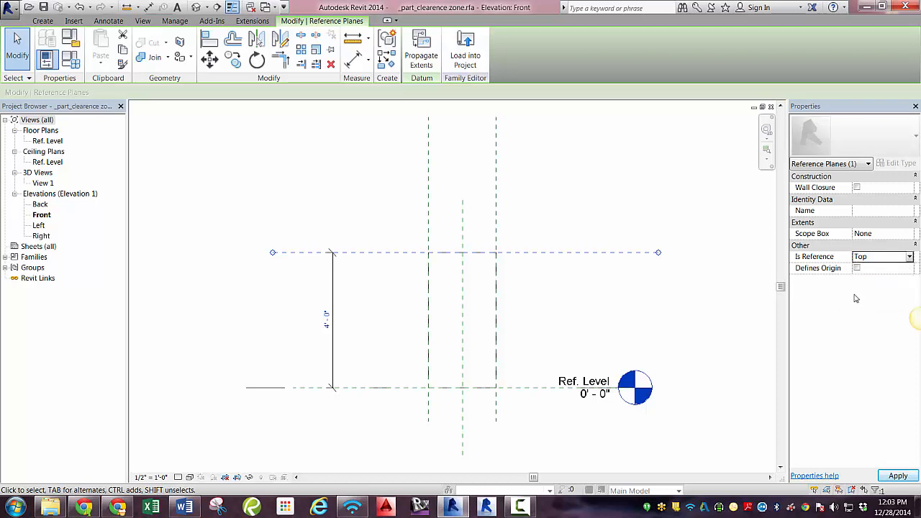
- Label the new vertical dimension with the zone height parameter
click(335, 307)
click(287, 99)
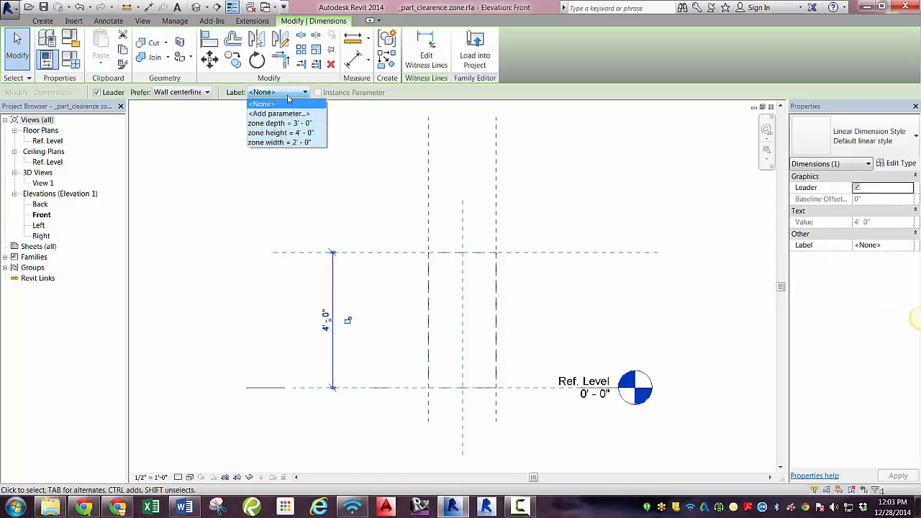
click(288, 133)
click(340, 200)
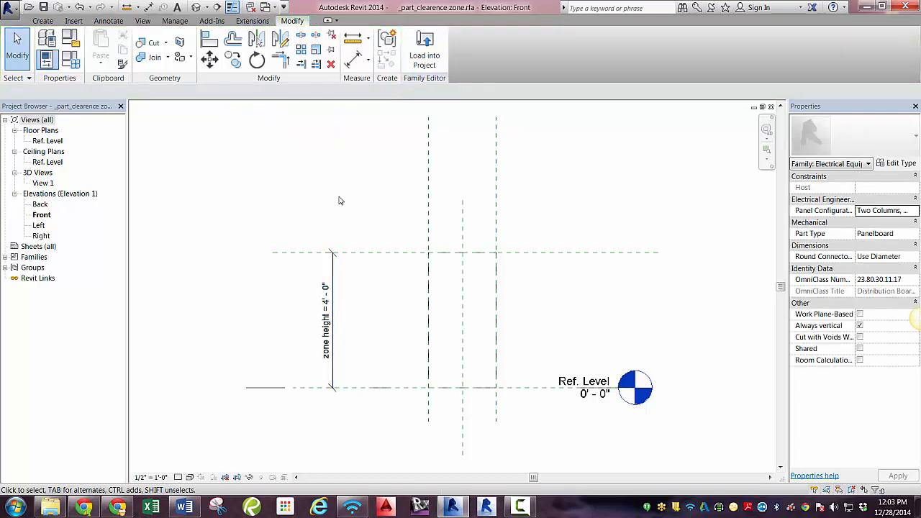
- Load the revised clearance zone family into _part_panel.rfa and overwrite the existing version
click(424, 50)
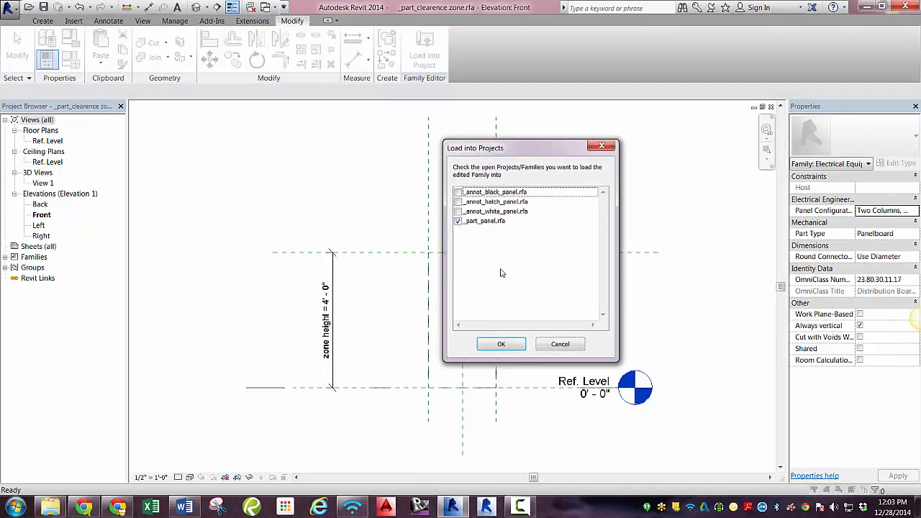
click(514, 342)
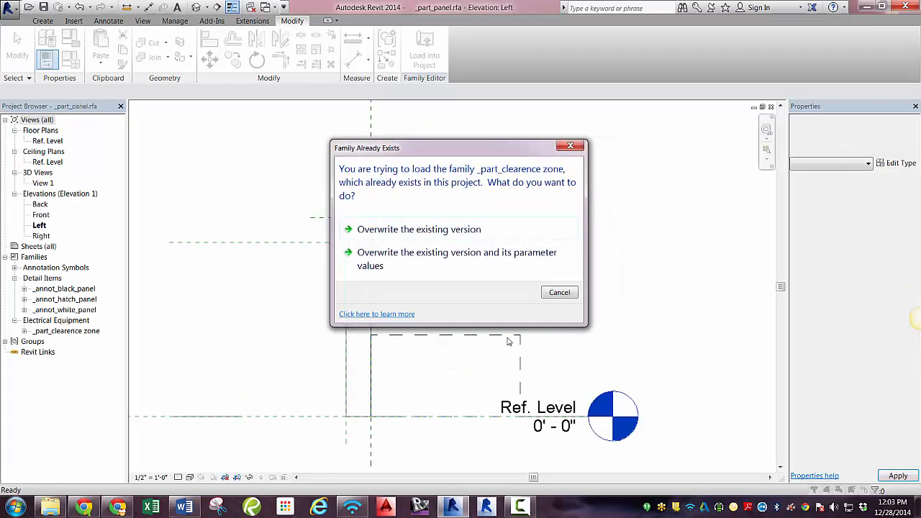
click(446, 234)
- In the Left elevation, stretch the clearance zone's upper edge to the reference plane at the panel's top and lock it
click(453, 338)
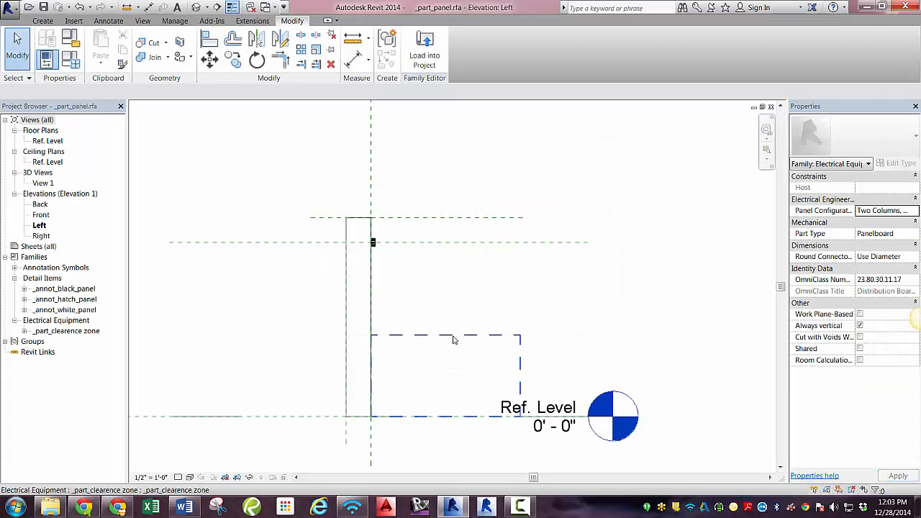
drag(446, 334, 418, 219)
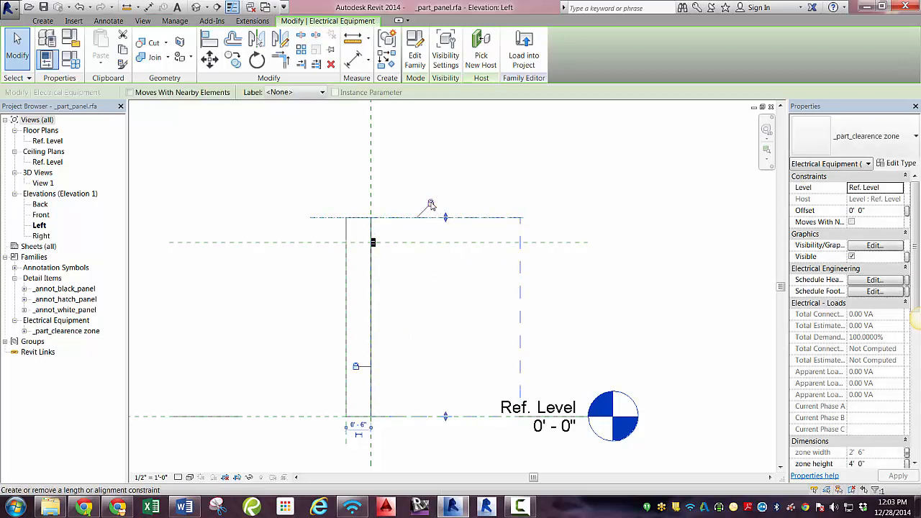
click(461, 163)
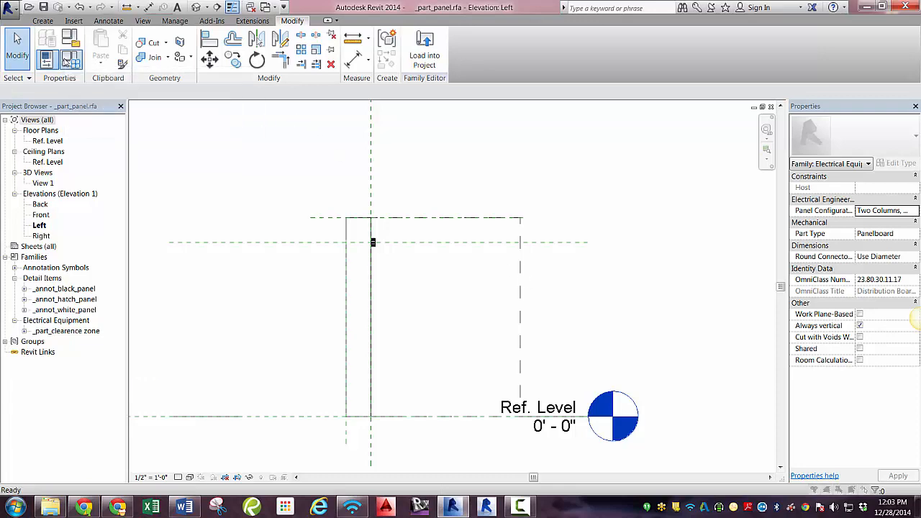
- Test the clearance zone's height link by applying a Gear Height of 2' in the family types
click(85, 59)
drag(556, 128, 745, 117)
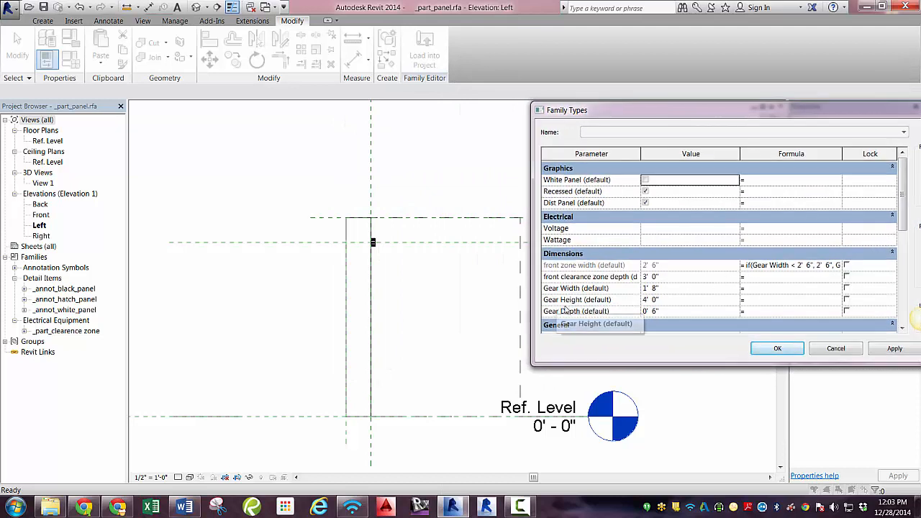
click(670, 303)
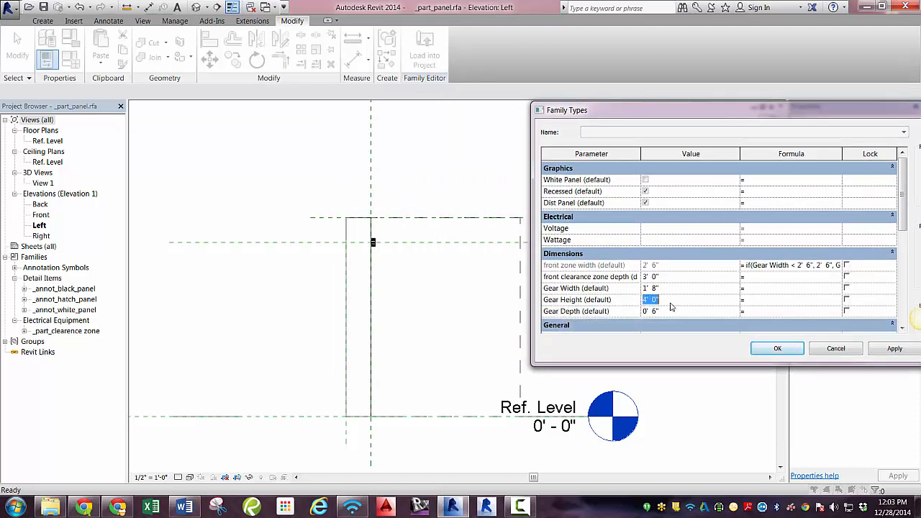
text(2')
click(893, 349)
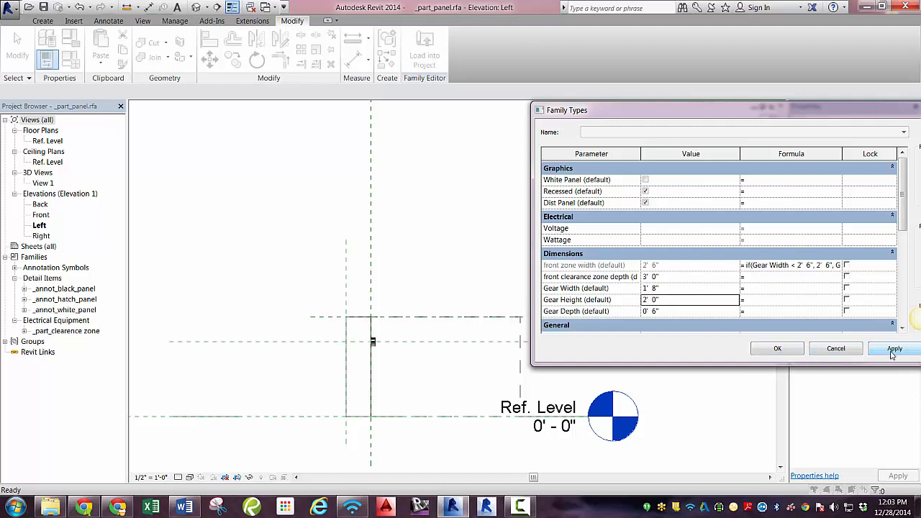
- Restore the Gear Height to 4', apply it and close the family types
click(680, 301)
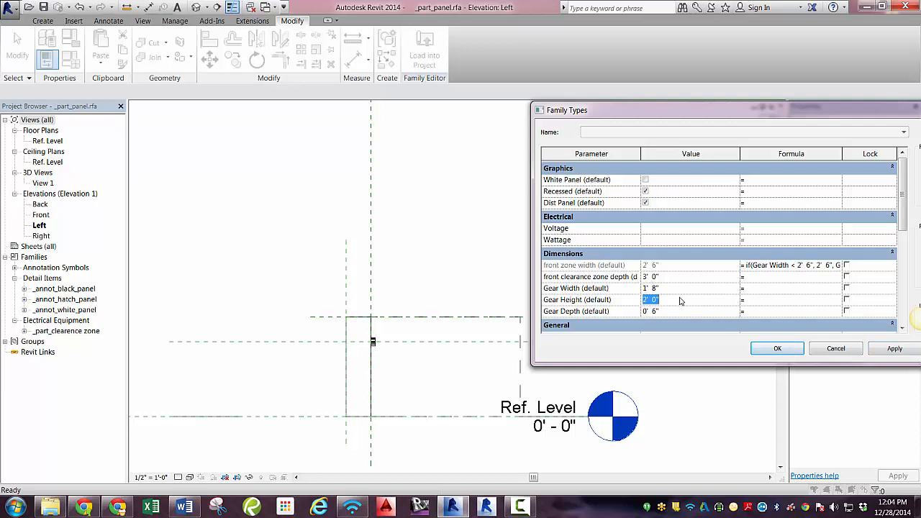
text(4)
click(894, 349)
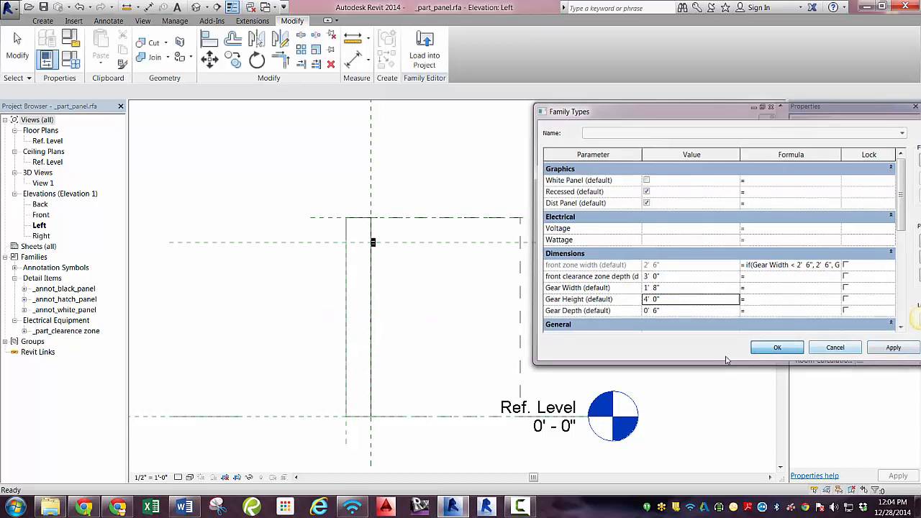
key(Return)
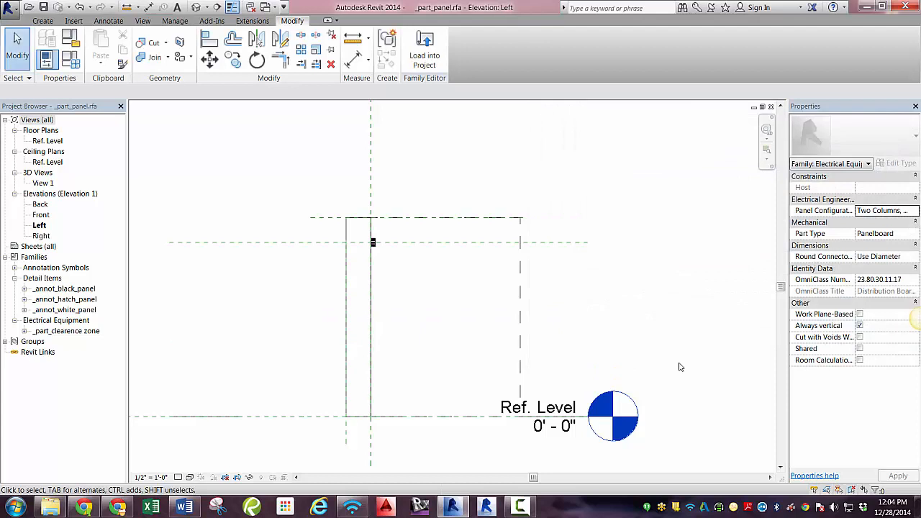
- Open the Front elevation, set its visual style to Wireframe and check the clearance zone around the panel
double_click(39, 215)
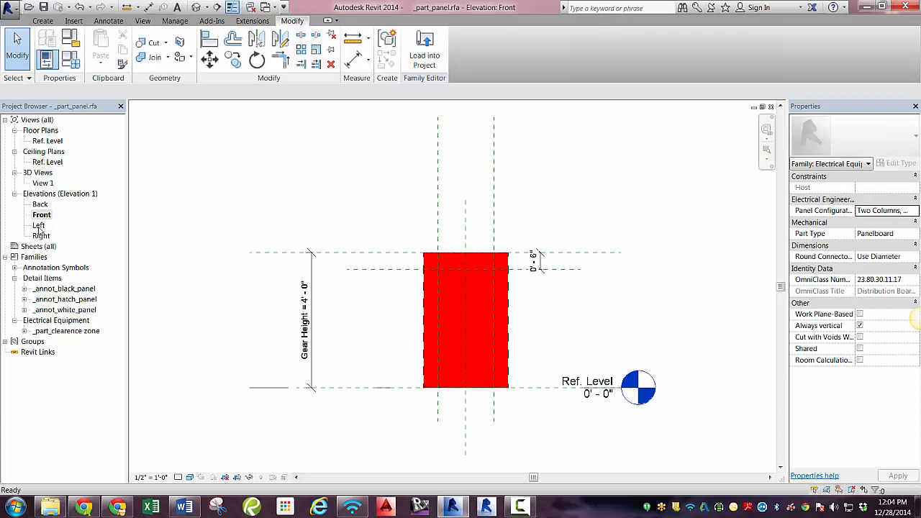
click(190, 477)
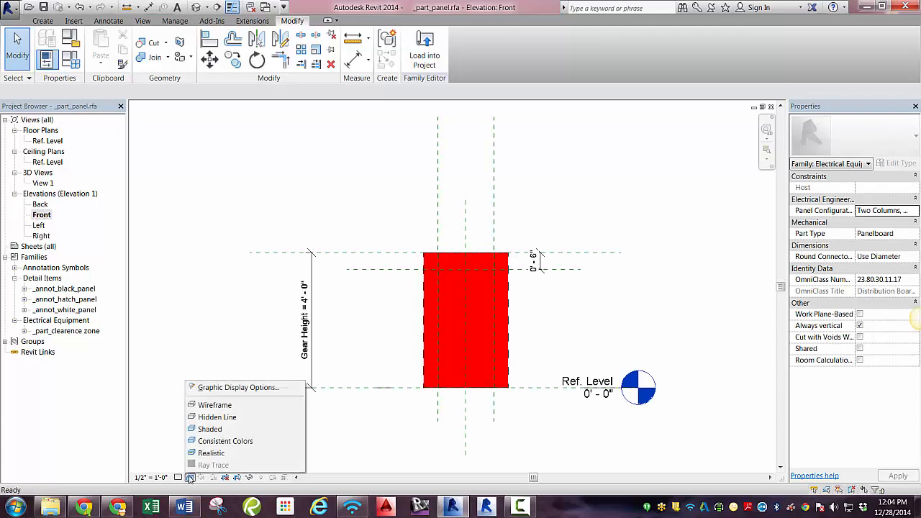
click(221, 407)
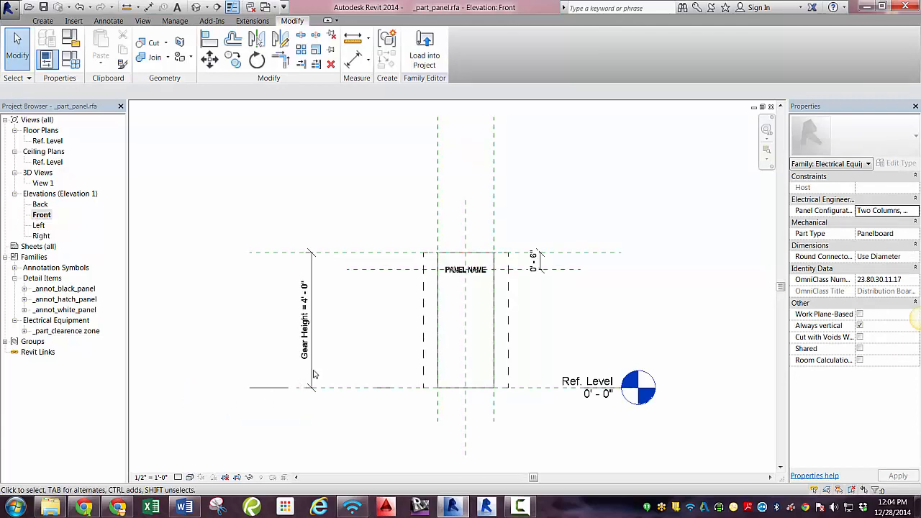
click(424, 291)
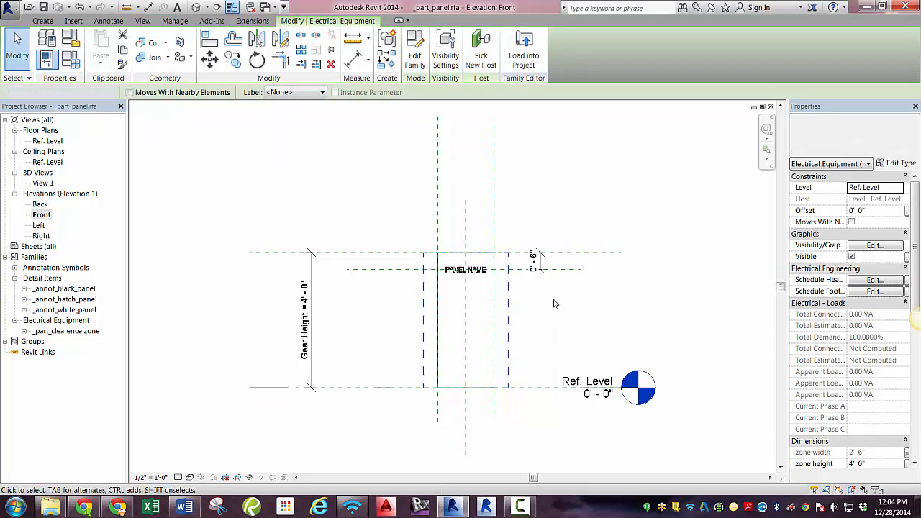
click(552, 302)
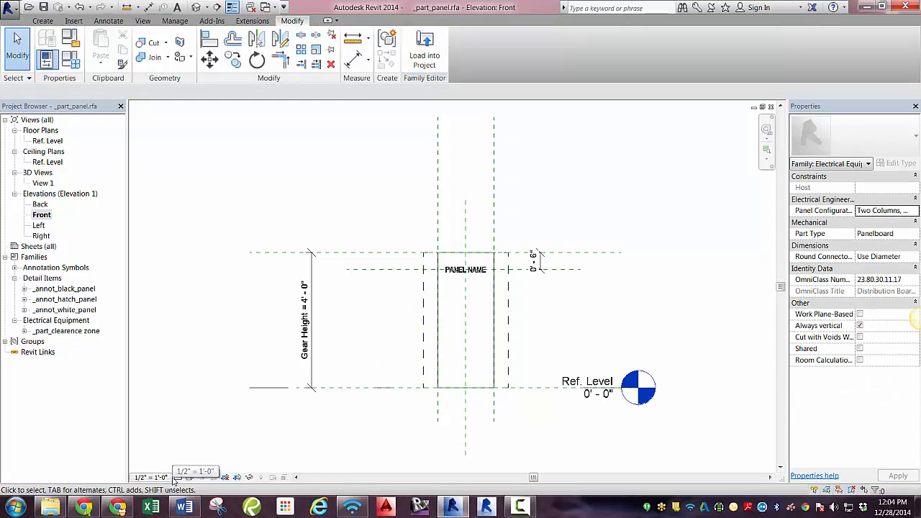
- Examine the panel and clearance zone in 3D View 1 and review the Clearance zone subcategory in Object Styles
double_click(44, 183)
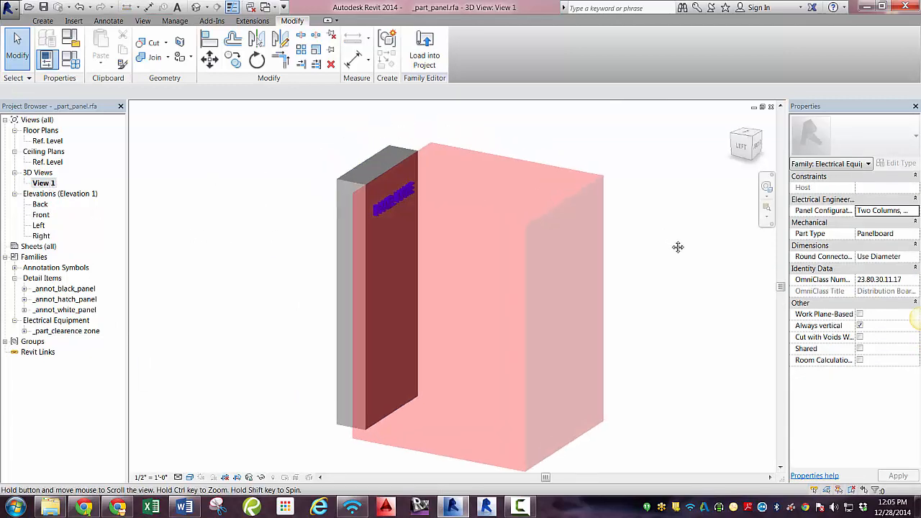
middle_drag(678, 247, 684, 250)
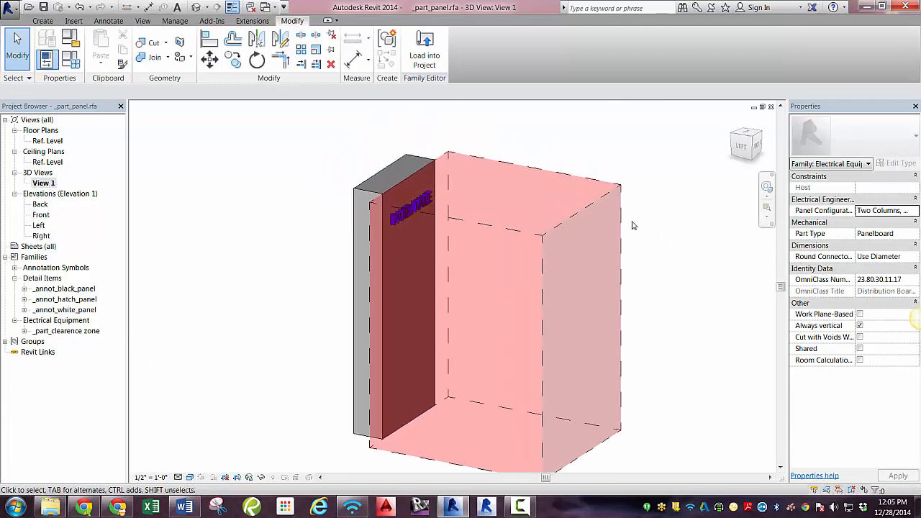
click(175, 21)
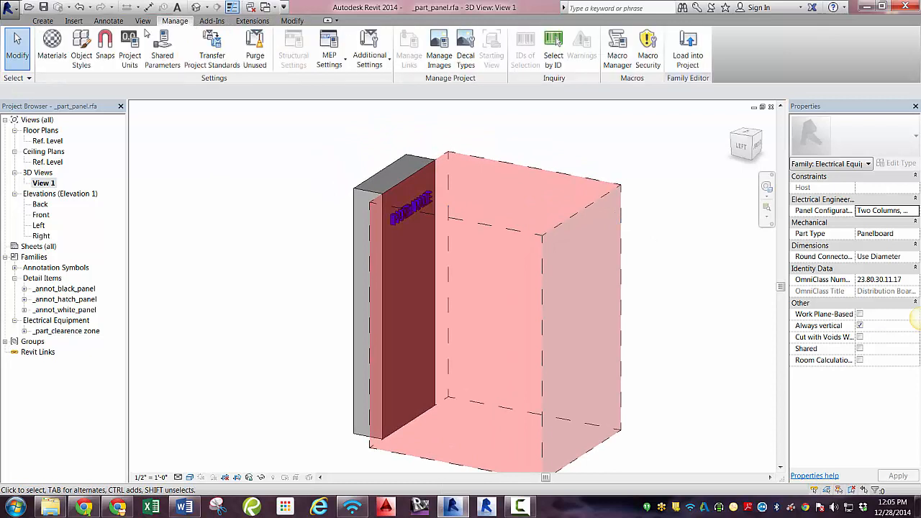
click(81, 50)
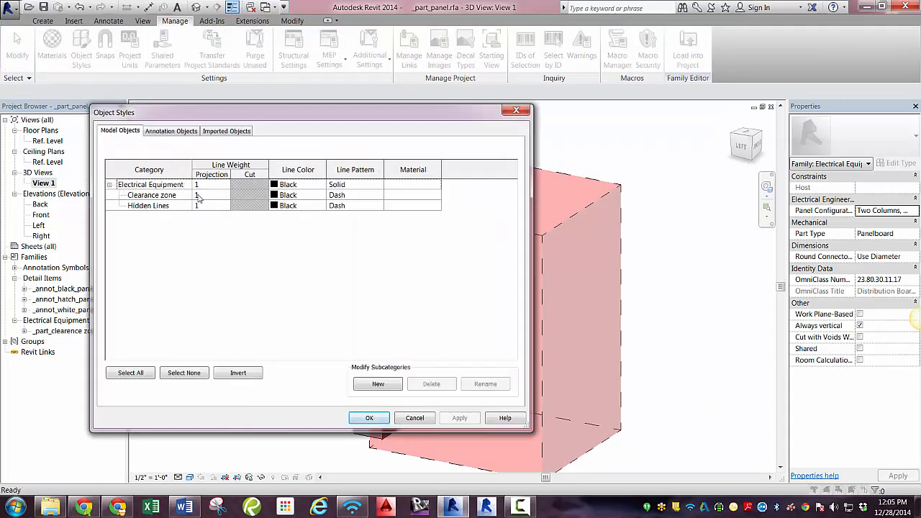
click(369, 417)
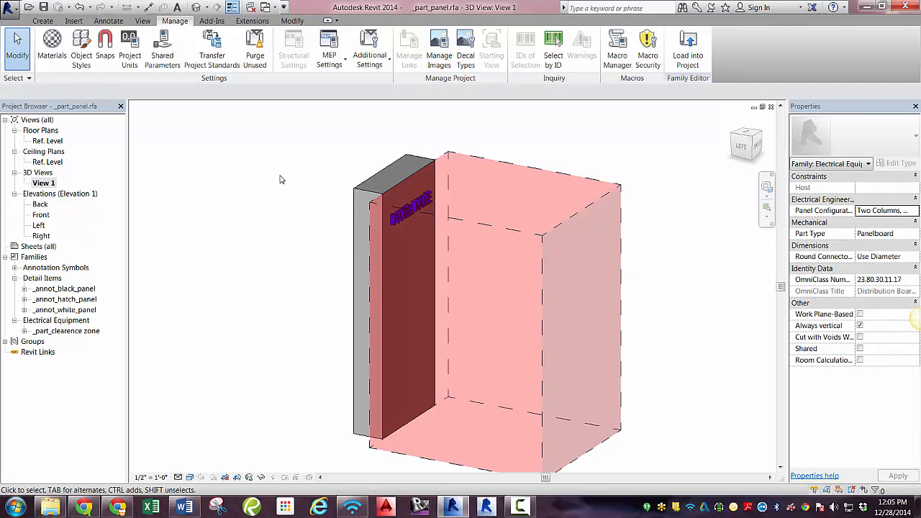
- In the Left elevation, copy the clearance zone from the panel's front base point to the panel's back upper corner
double_click(39, 225)
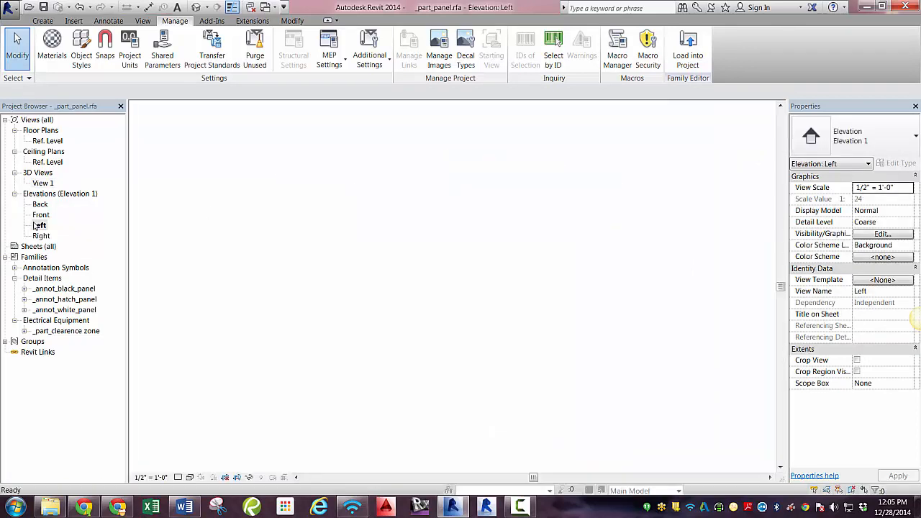
middle_drag(405, 218, 418, 363)
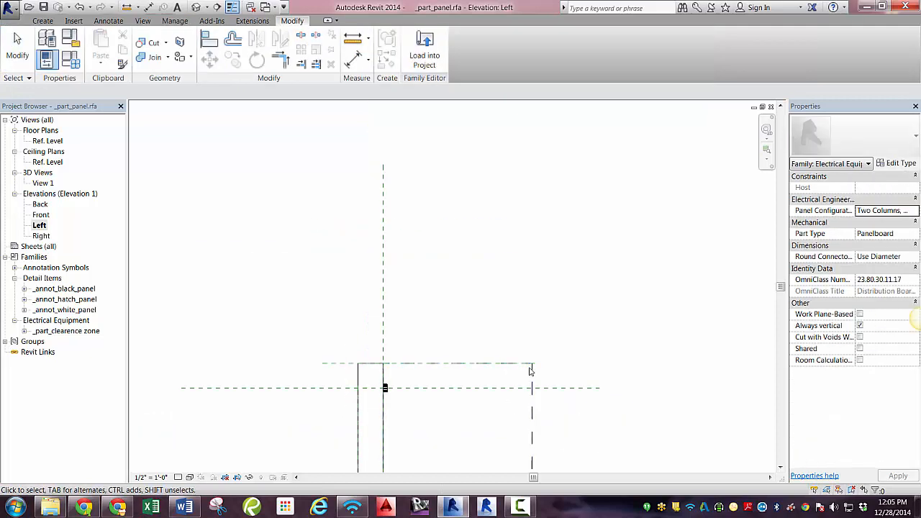
click(531, 368)
scroll(488, 298, down, 4)
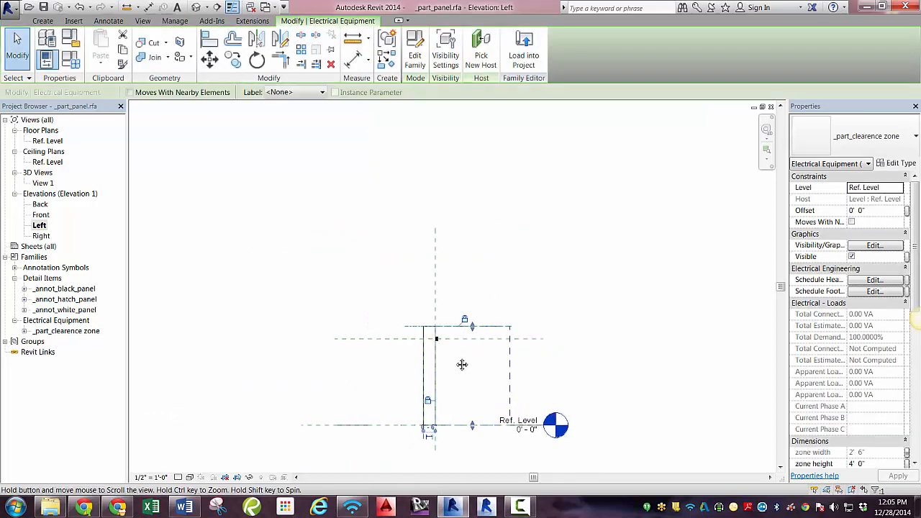
click(234, 64)
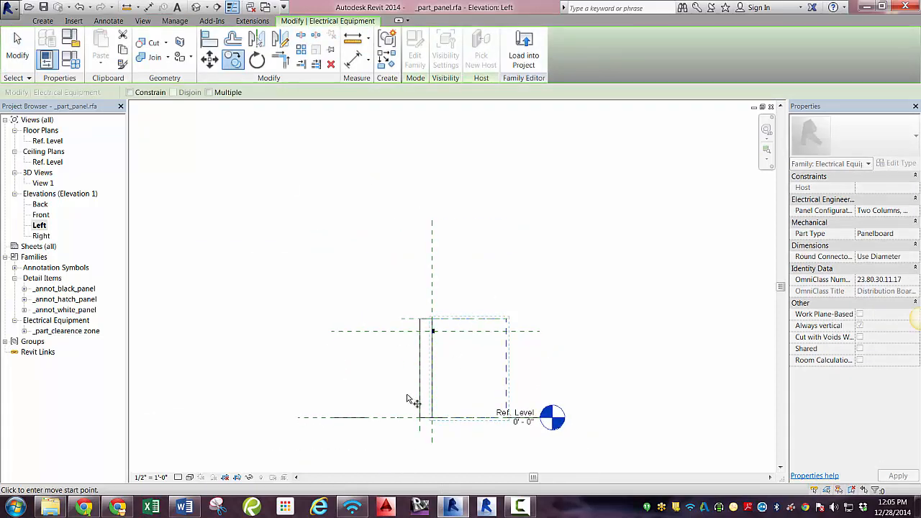
click(432, 418)
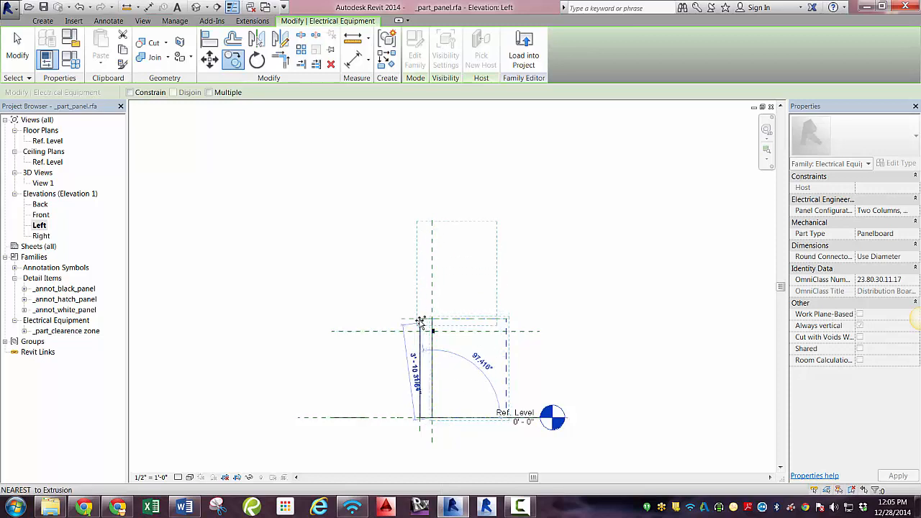
click(423, 319)
scroll(422, 322, up, 5)
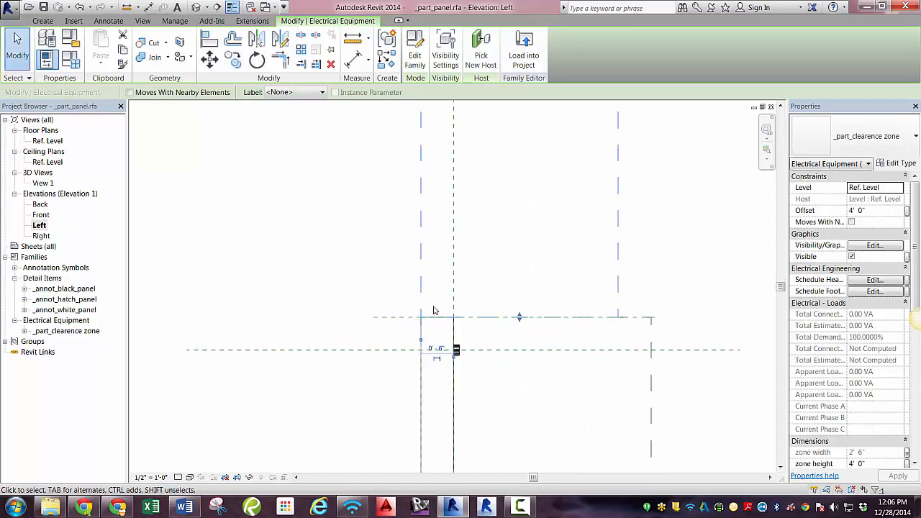
key(Escape)
- Snap the copied clearance zone's lower edge to the reference plane at the panel's top and lock it
middle_drag(494, 272, 456, 357)
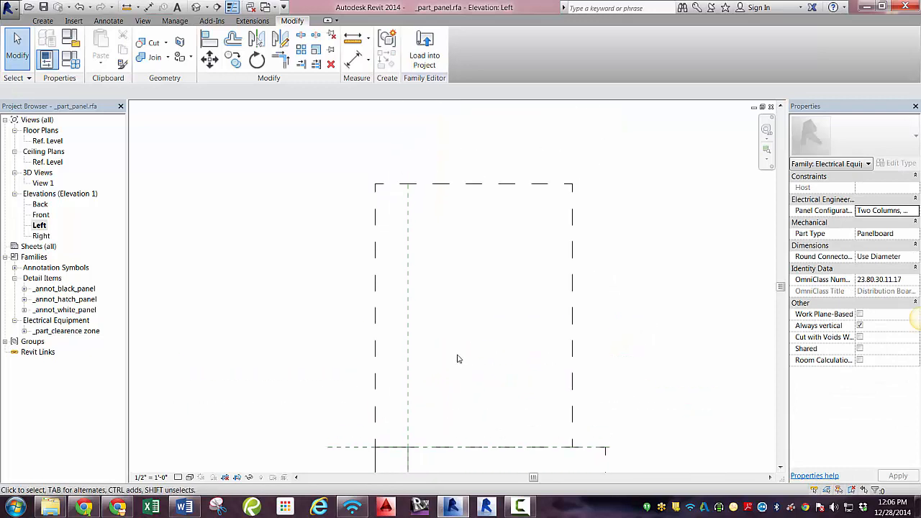
scroll(468, 319, down, 2)
middle_drag(471, 322, 481, 292)
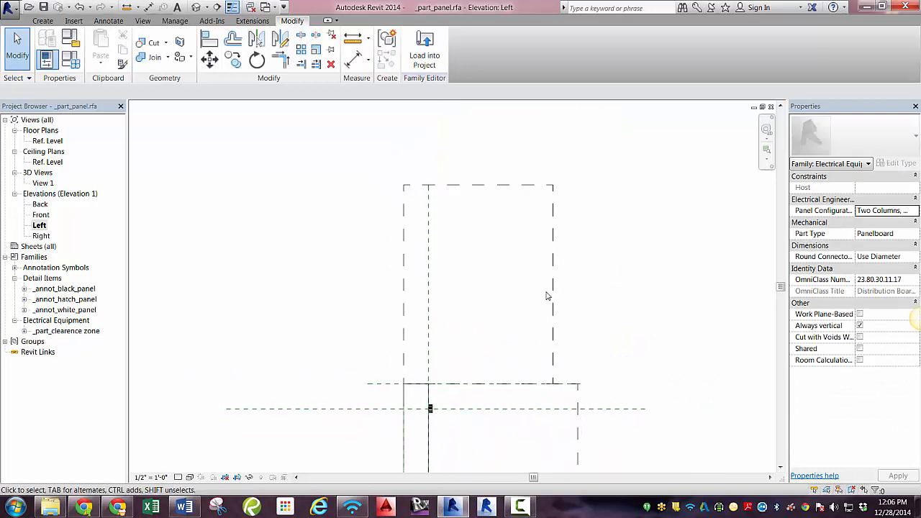
click(552, 291)
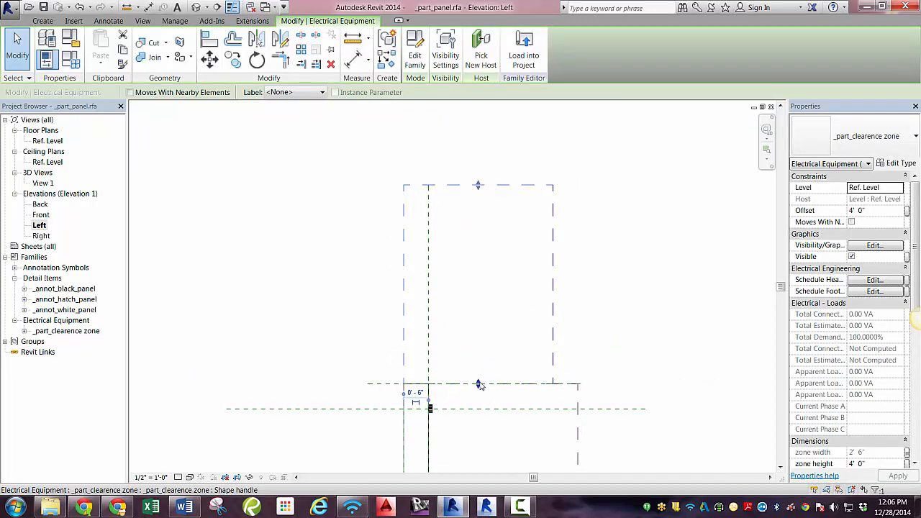
mouse_move(479, 382)
mouse_down()
mouse_move(477, 364)
mouse_move(469, 379)
mouse_move(478, 383)
mouse_up()
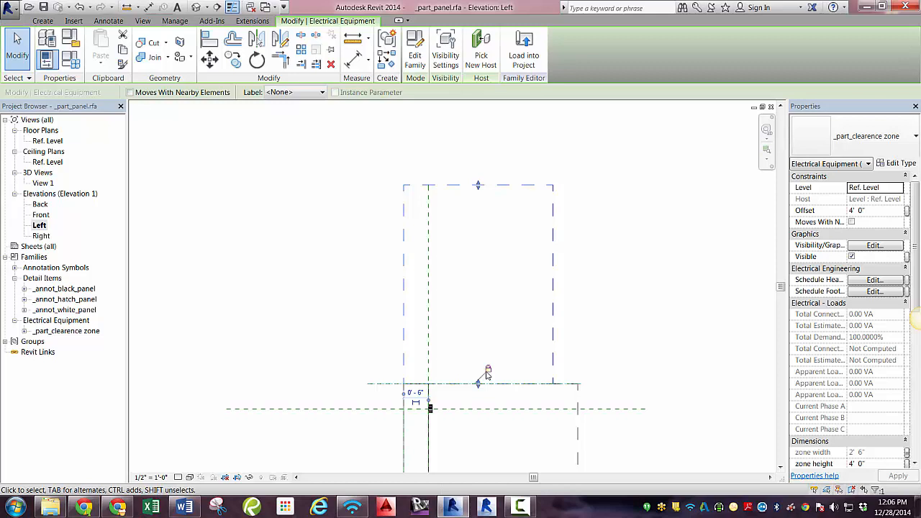
- Tile all open views and select the upper clearance zone in the Ref. Level reflected ceiling plan
key(w)
key(t)
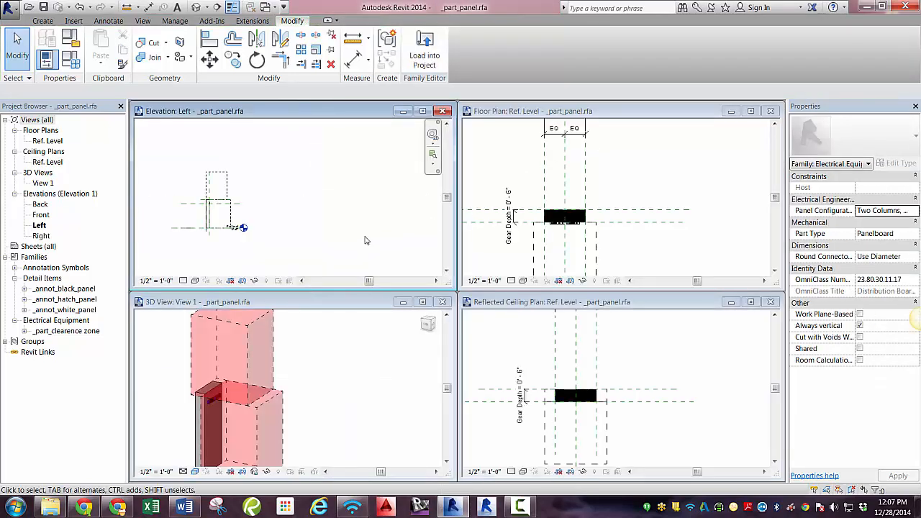
middle_drag(336, 236, 345, 220)
scroll(351, 359, down, 2)
middle_drag(343, 383, 323, 386)
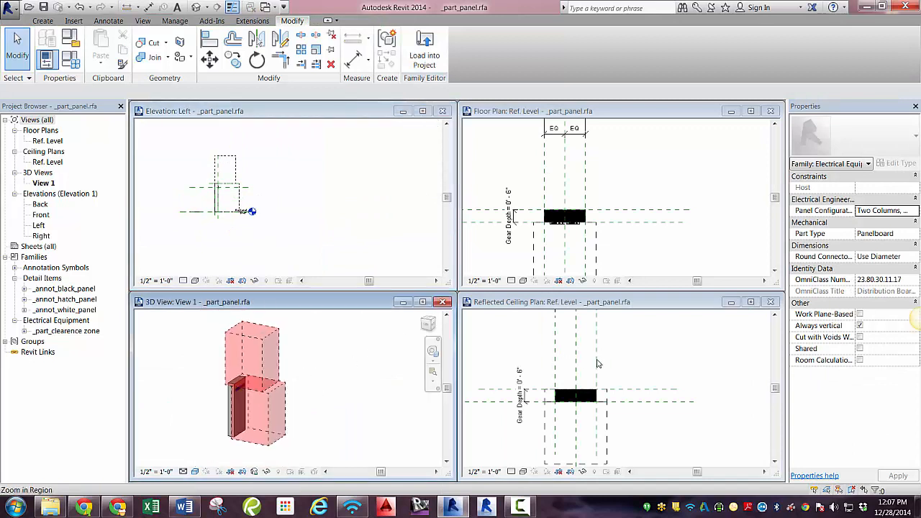
click(545, 397)
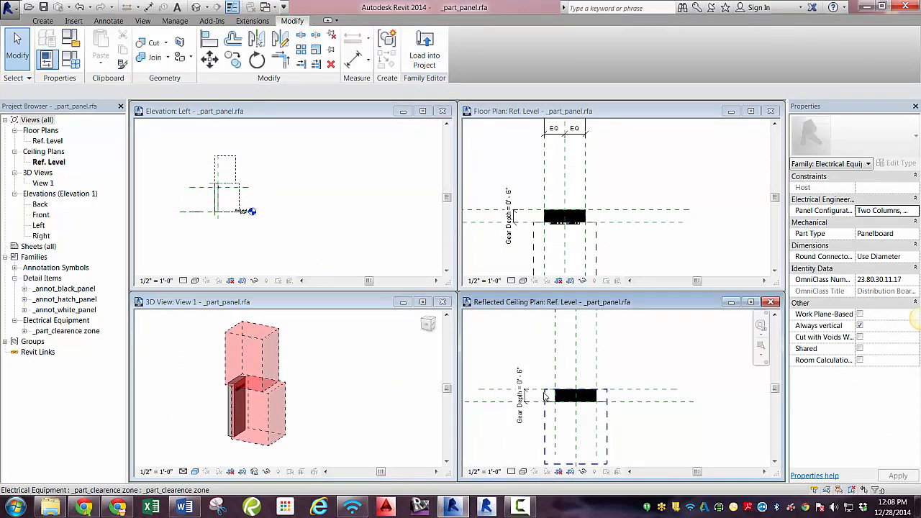
middle_drag(534, 424, 537, 381)
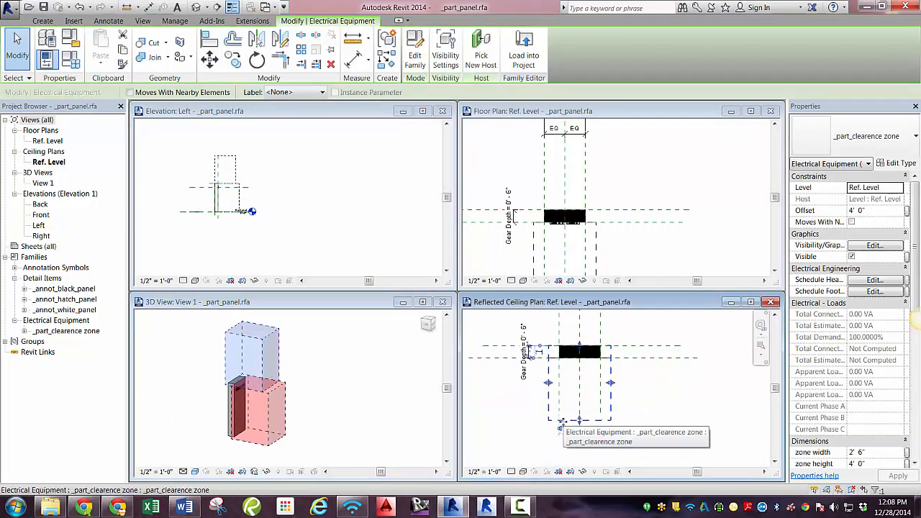
- Associate the upper clearance zone's zone height with a new instance family parameter named "top zone height"
scroll(221, 159, up, 3)
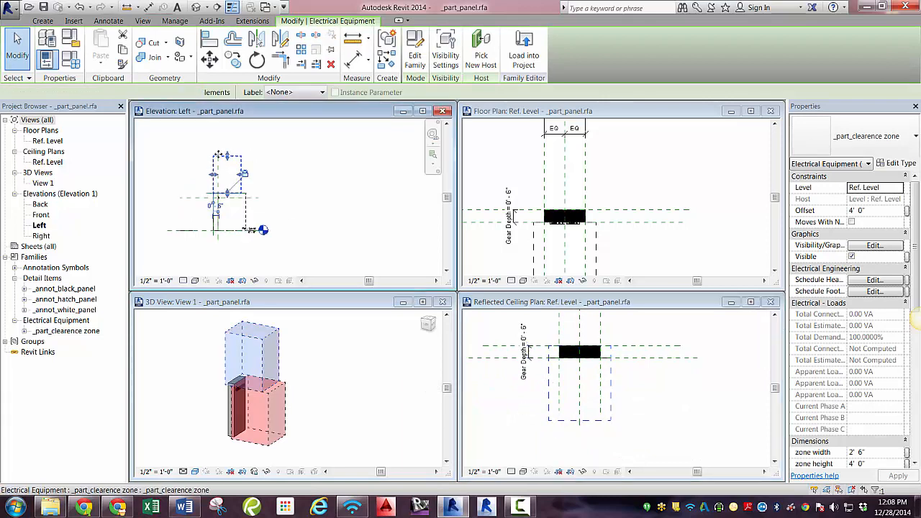
mouse_move(230, 178)
middle_down()
mouse_move(262, 184)
mouse_move(239, 168)
middle_up()
scroll(239, 168, down, 1)
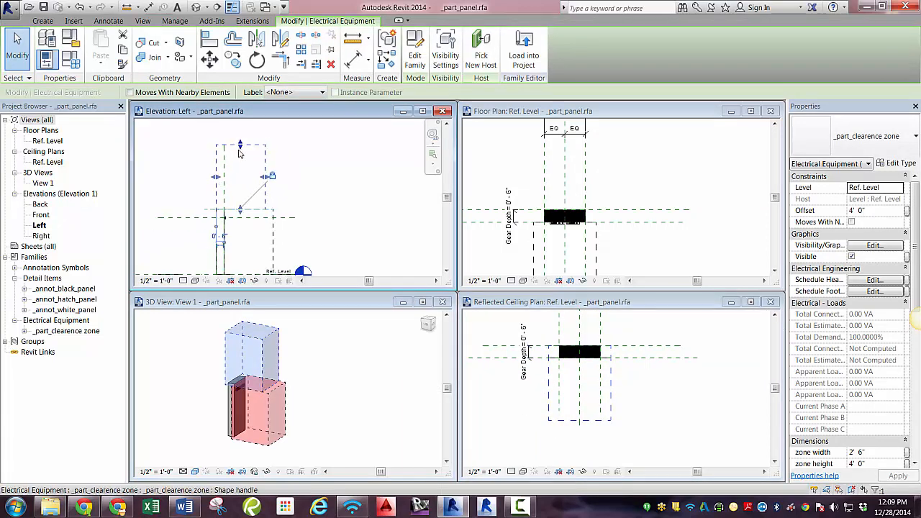
drag(914, 248, 914, 304)
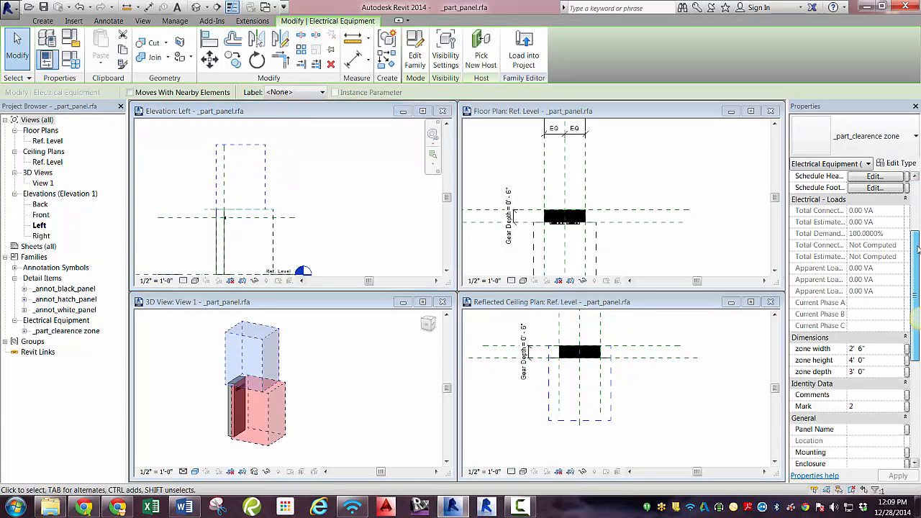
click(906, 359)
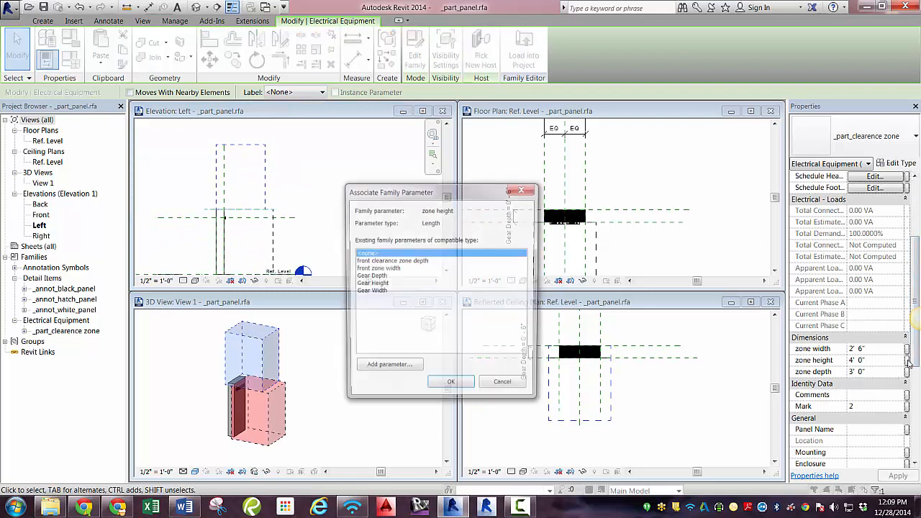
click(407, 367)
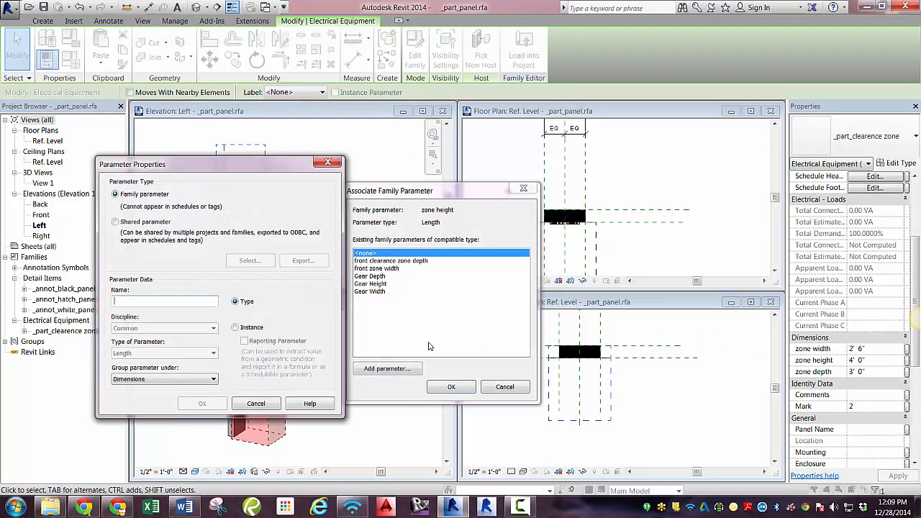
text(top zone height)
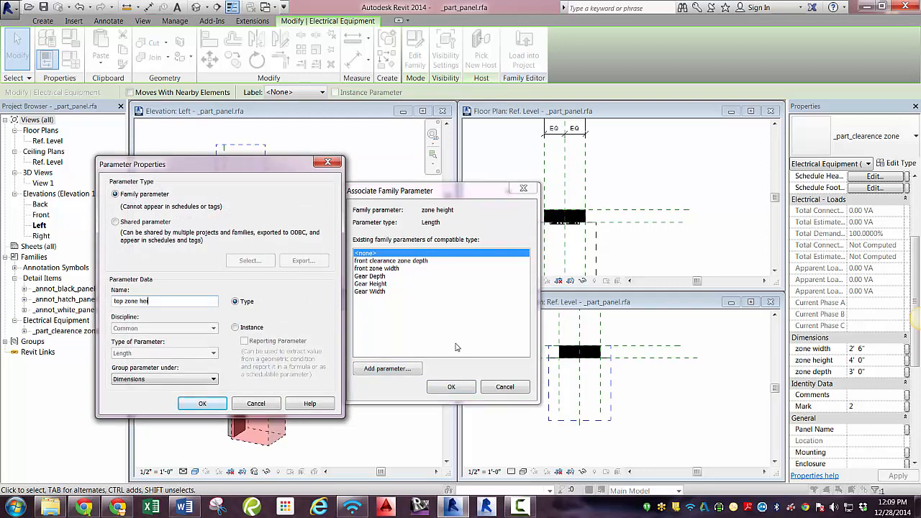
click(202, 403)
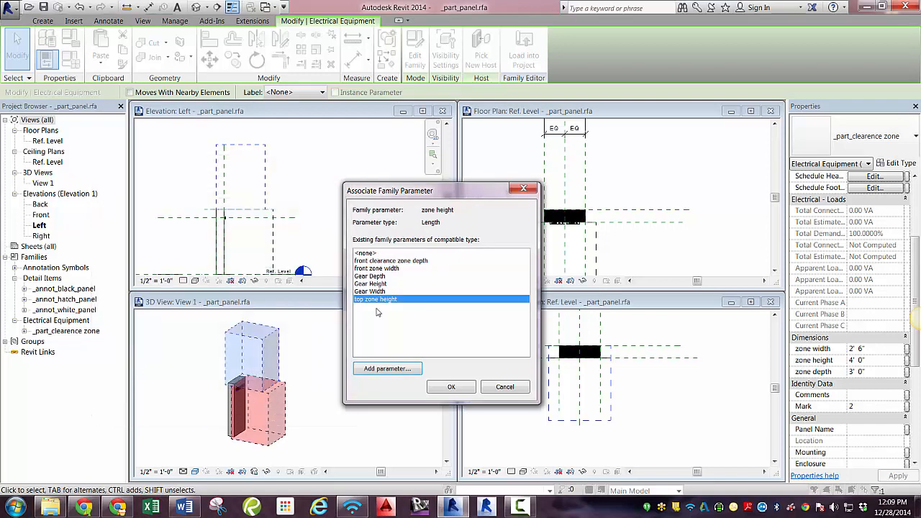
click(451, 387)
- Set the top zone height parameter to 1' 0" in the family types and apply it to the model
click(70, 59)
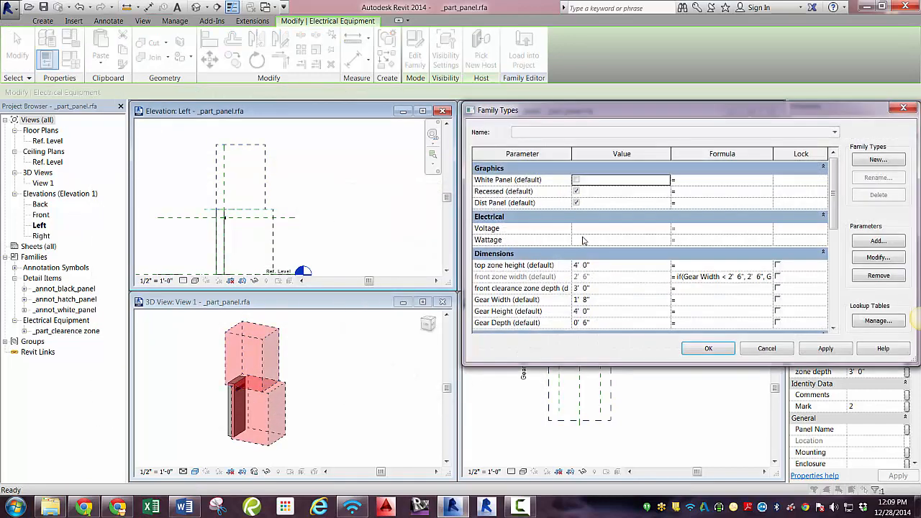
drag(640, 120, 507, 125)
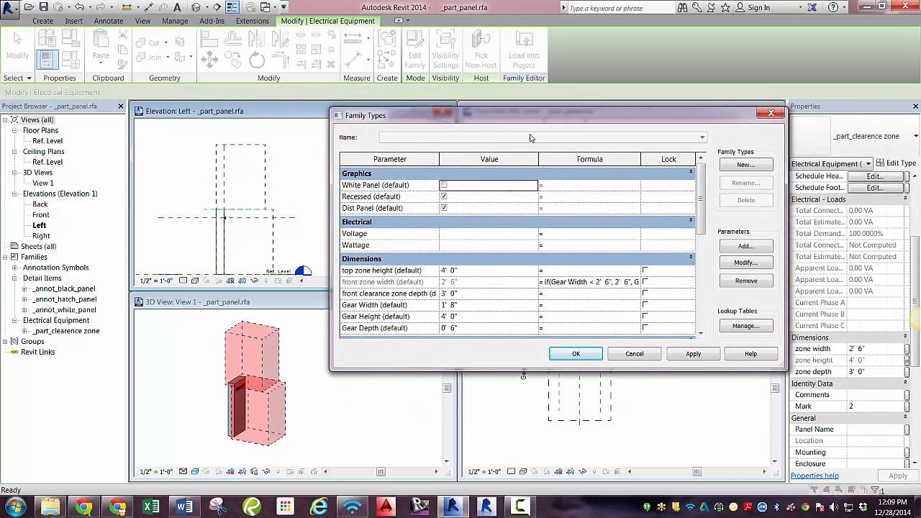
mouse_move(701, 202)
mouse_down()
mouse_move(703, 219)
mouse_move(700, 194)
mouse_up()
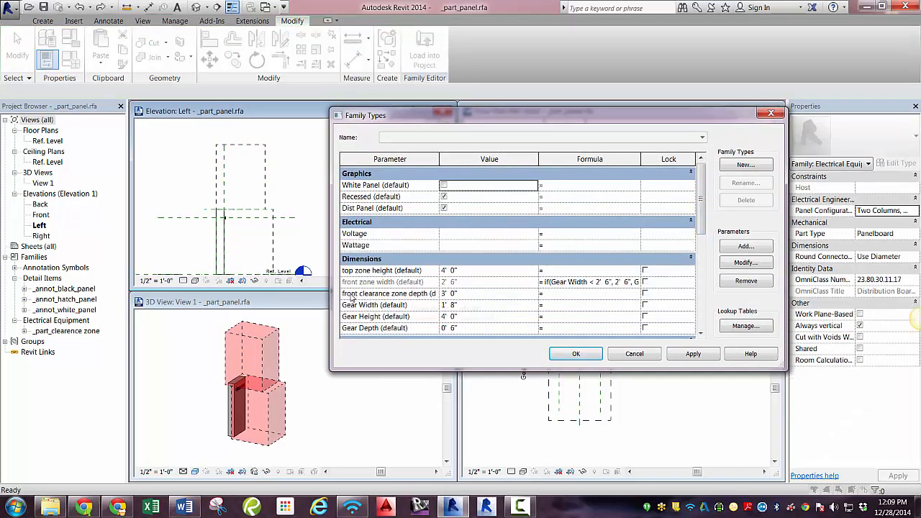
click(480, 271)
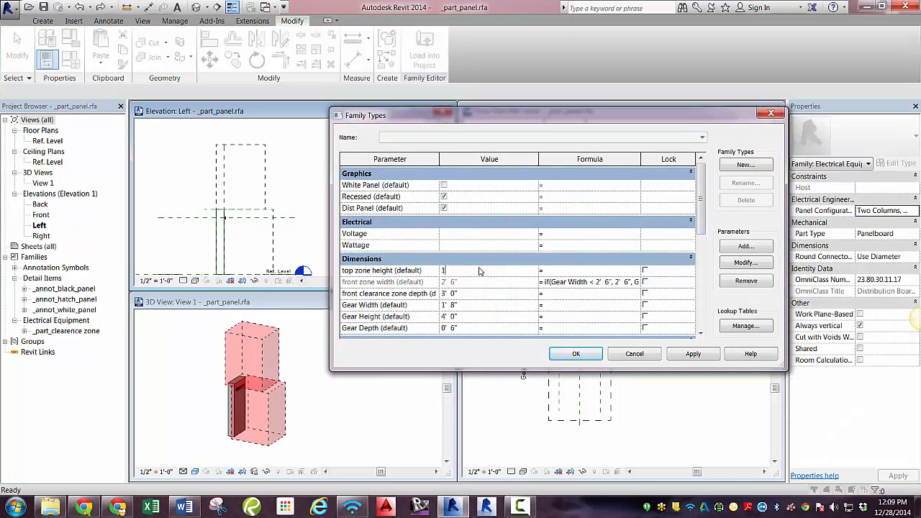
click(579, 354)
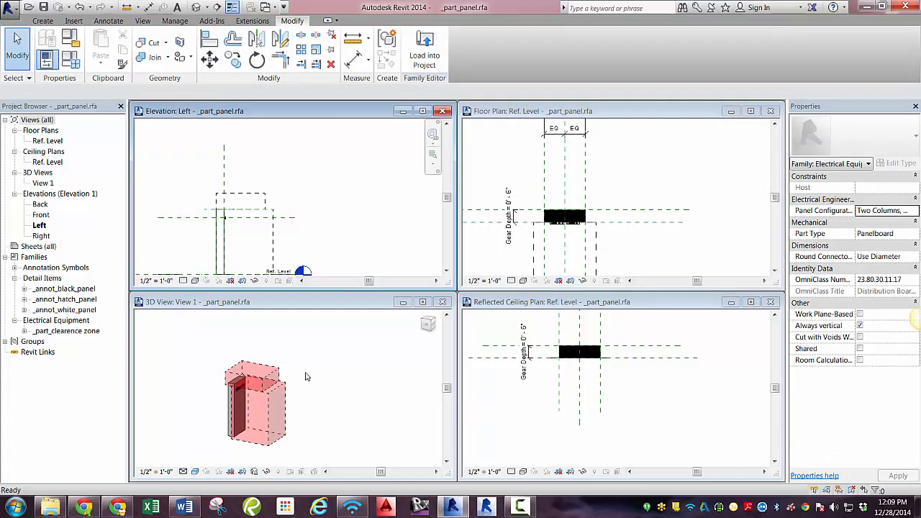
- Associate the upper clearance zone's zone depth with a new instance family parameter named "top zone depth"
click(277, 372)
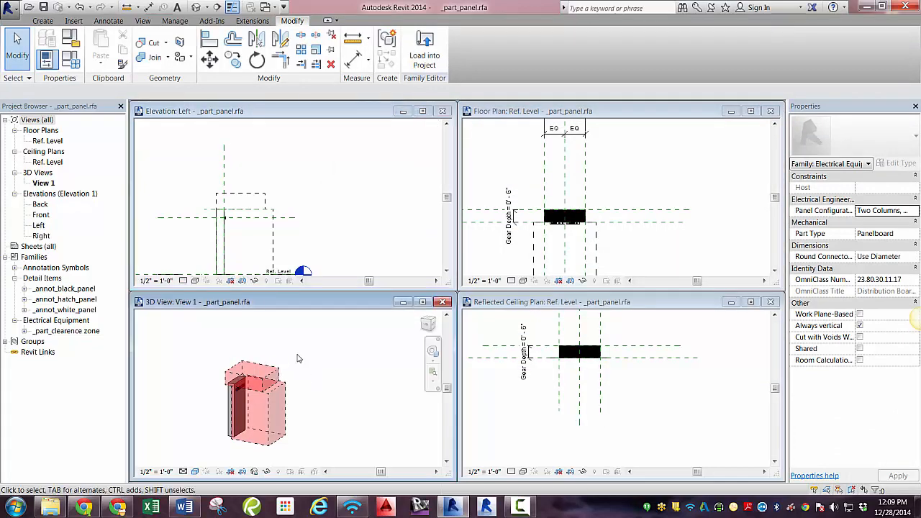
click(278, 373)
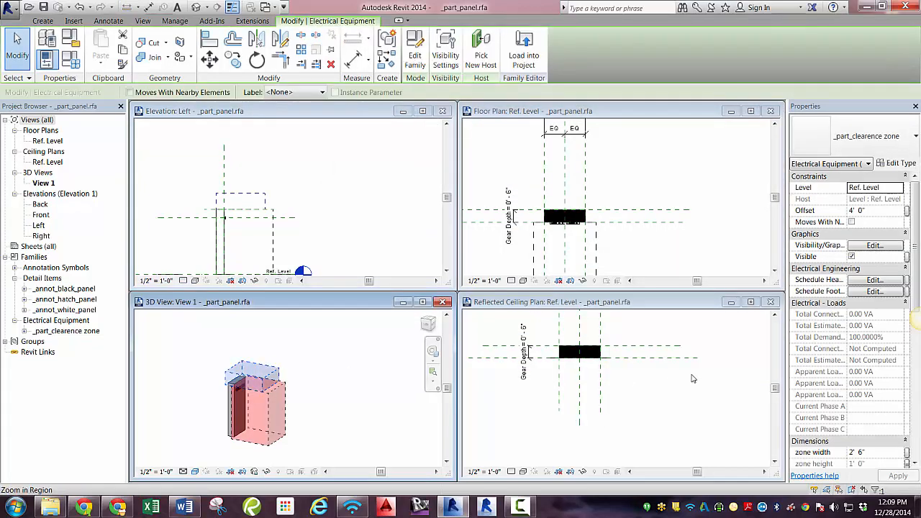
scroll(856, 338, down, 5)
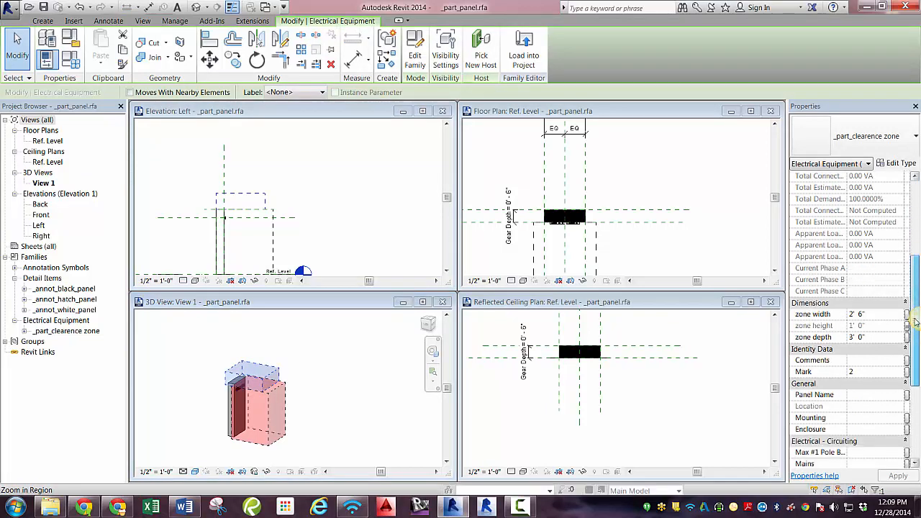
click(907, 338)
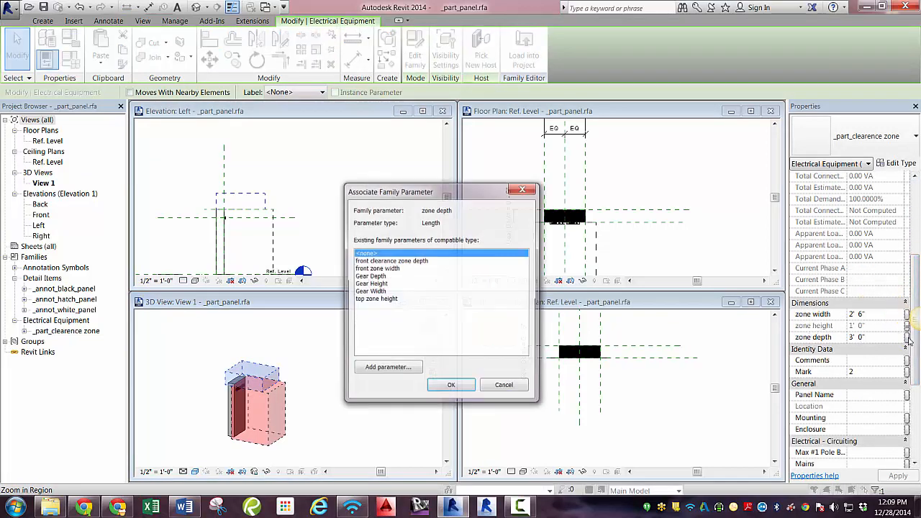
click(406, 370)
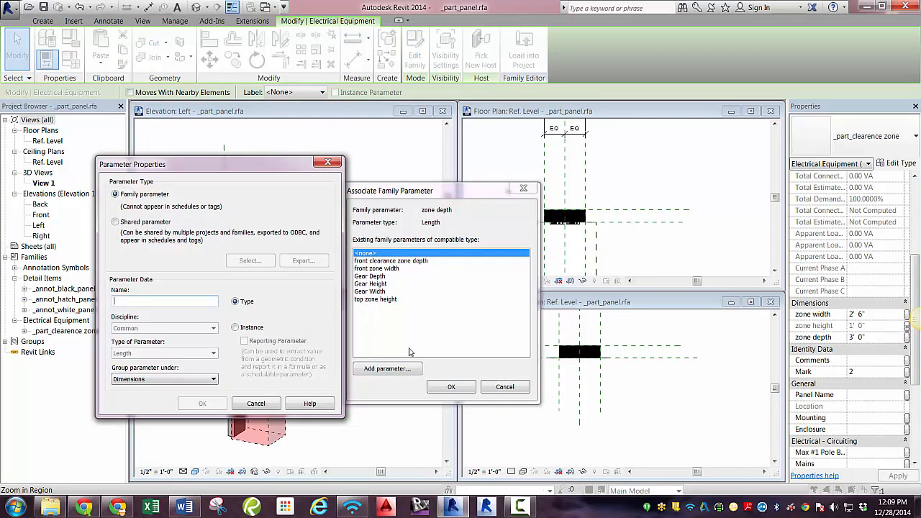
text(top zone depth)
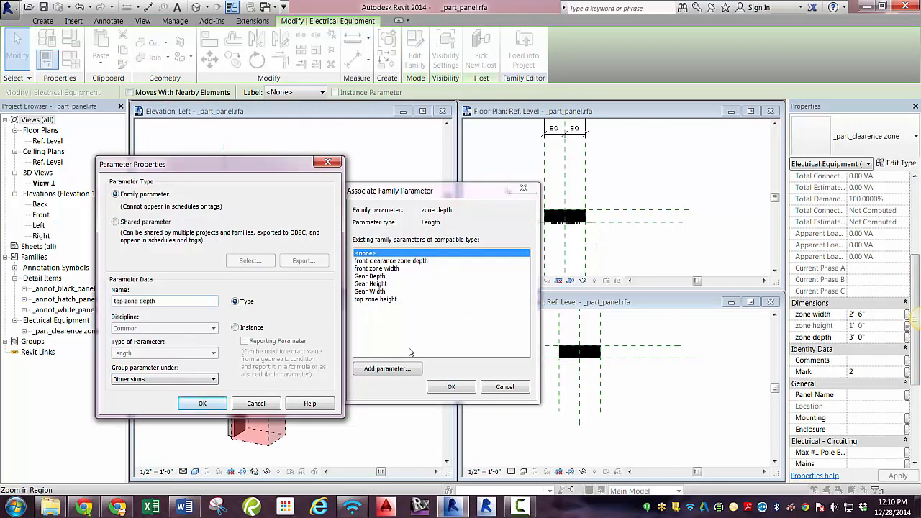
click(250, 330)
click(203, 405)
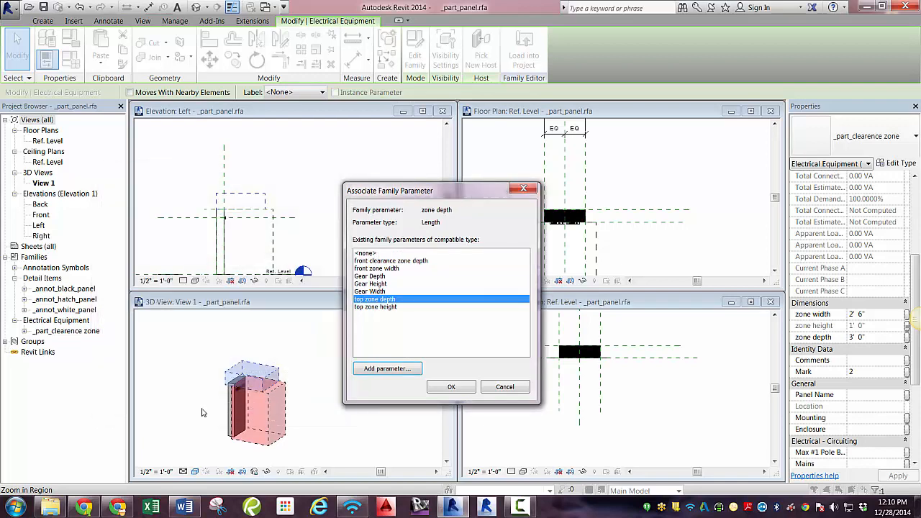
click(451, 387)
- Give the top zone depth parameter the formula Gear Depth in the family types
click(71, 61)
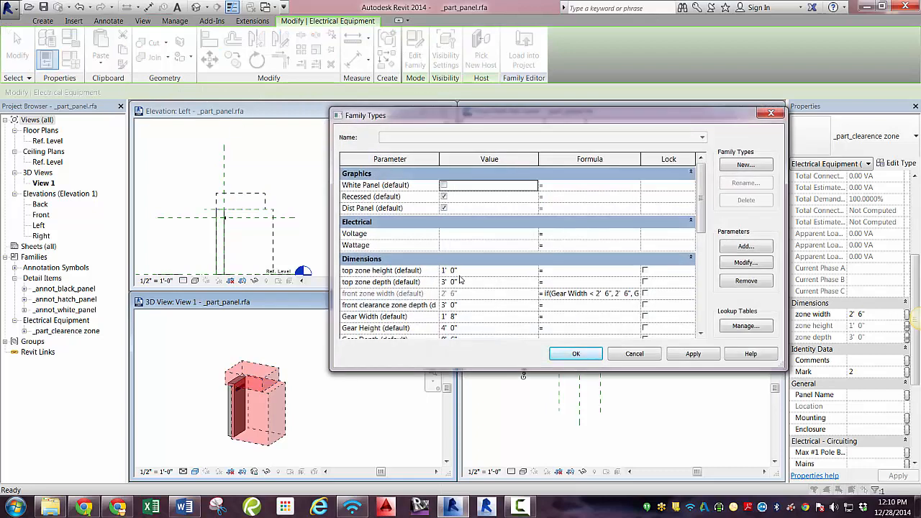
click(550, 280)
text(Gear Depth)
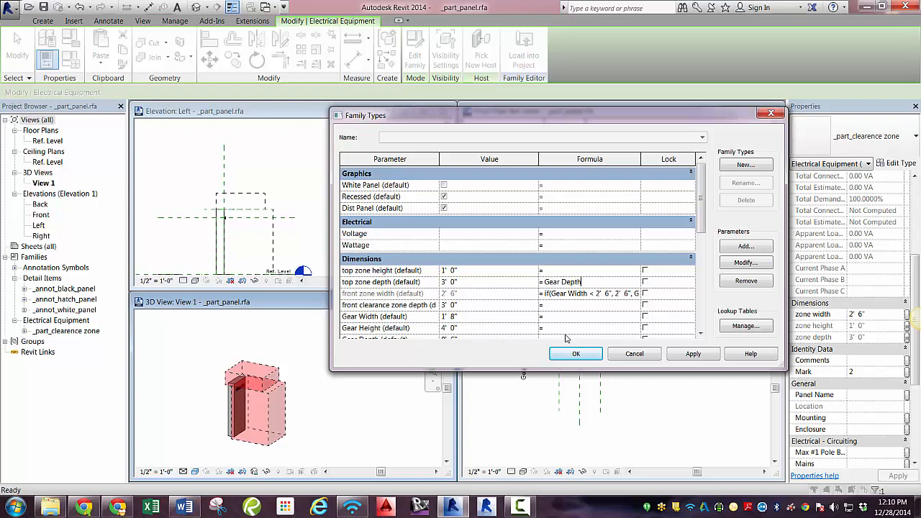
click(570, 353)
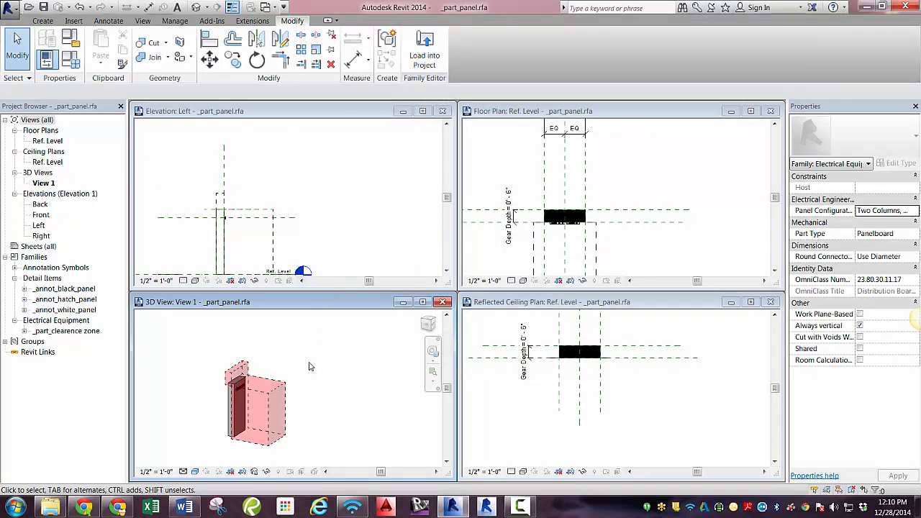
- Associate the upper clearance zone's zone width with the existing front zone width parameter
click(247, 371)
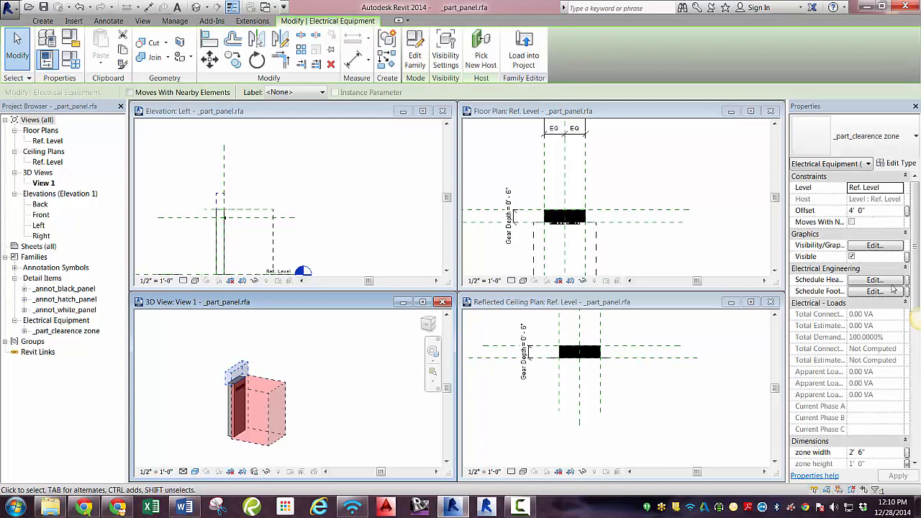
scroll(918, 288, down, 4)
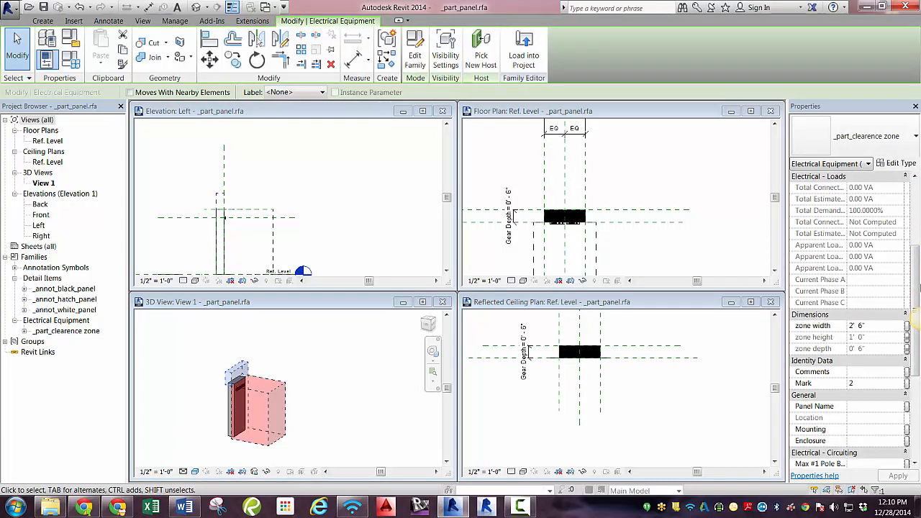
click(907, 328)
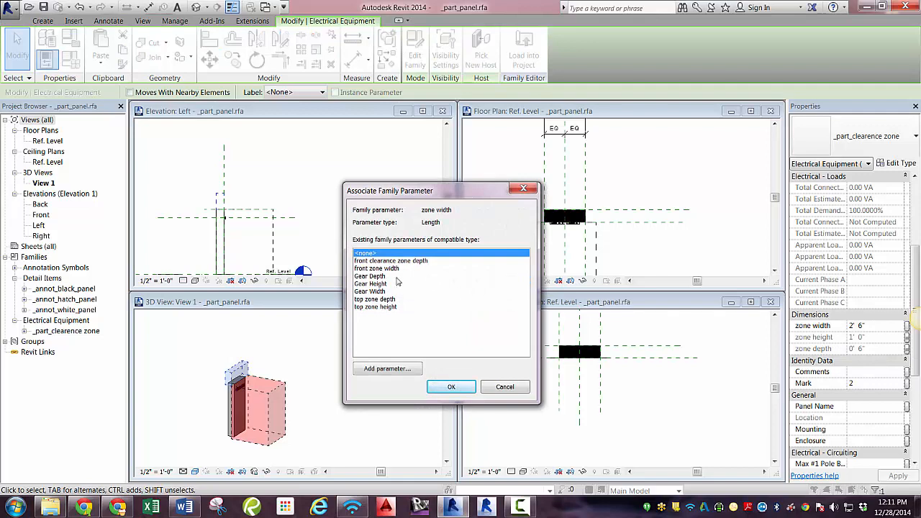
click(388, 268)
click(440, 387)
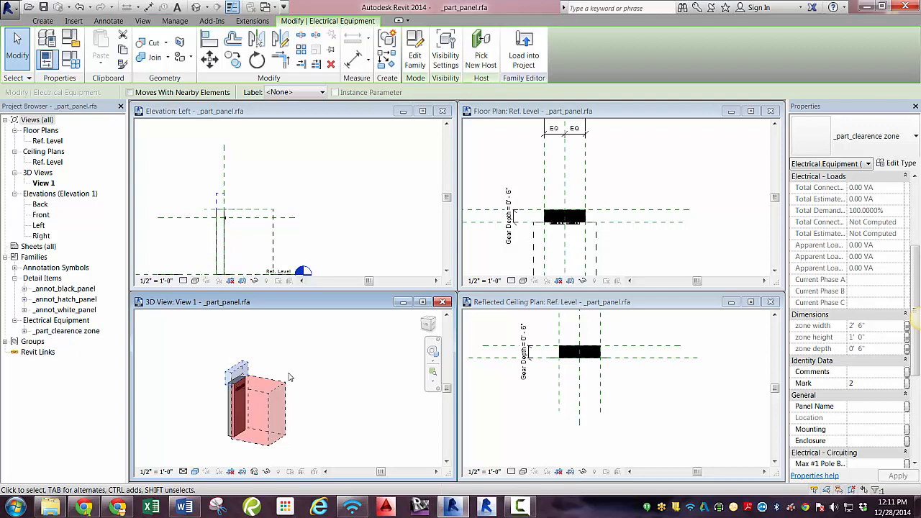
- Reassociate the upper clearance zone's zone depth directly with the existing Gear Depth parameter
click(907, 349)
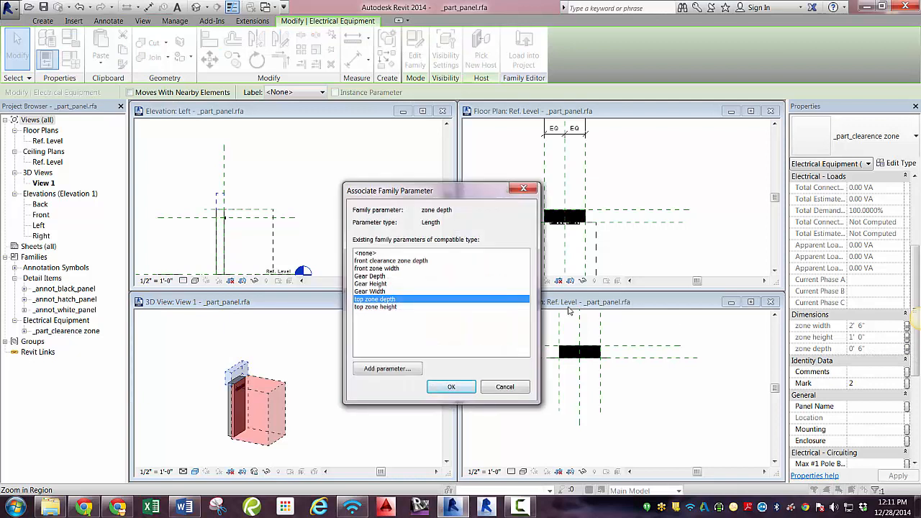
click(384, 277)
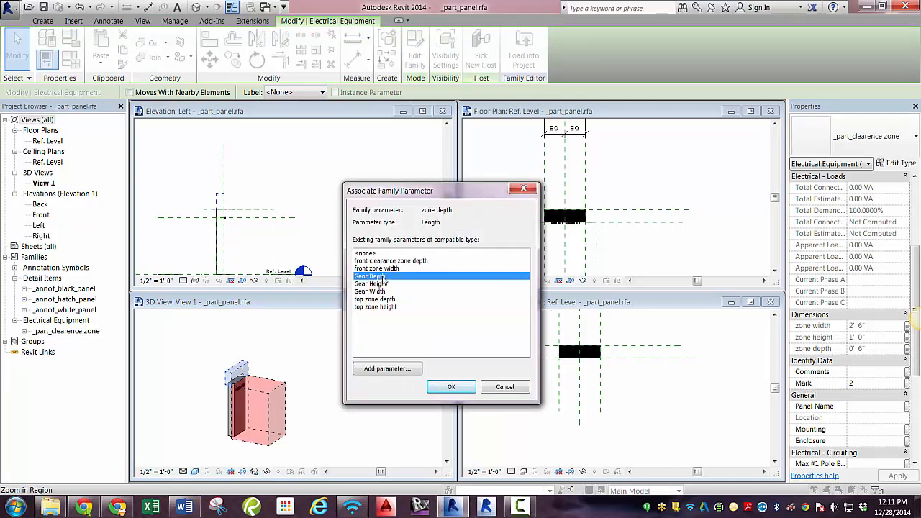
click(451, 387)
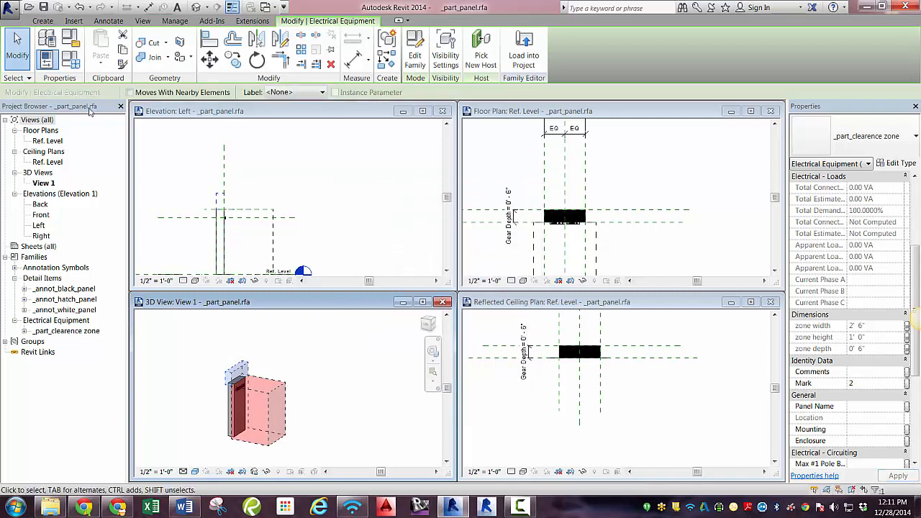
- Delete the redundant top zone depth parameter from the family types and save the panel family
click(71, 64)
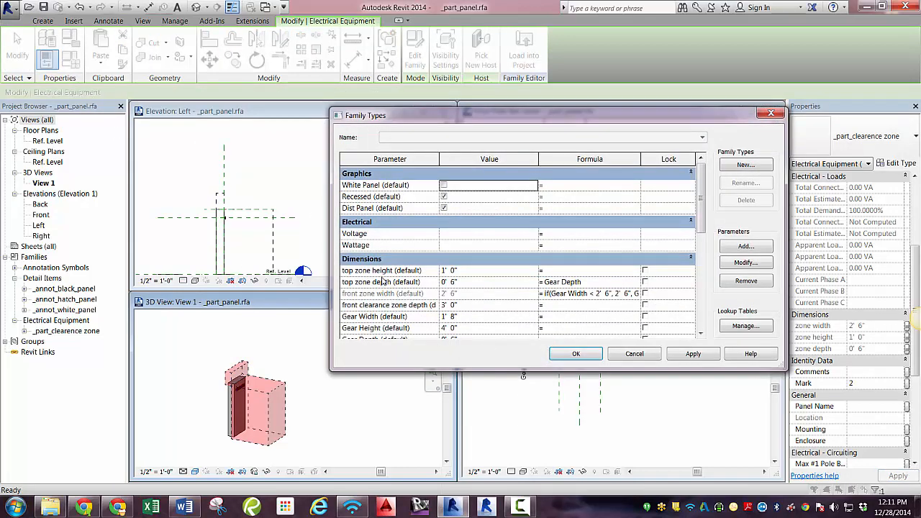
click(375, 285)
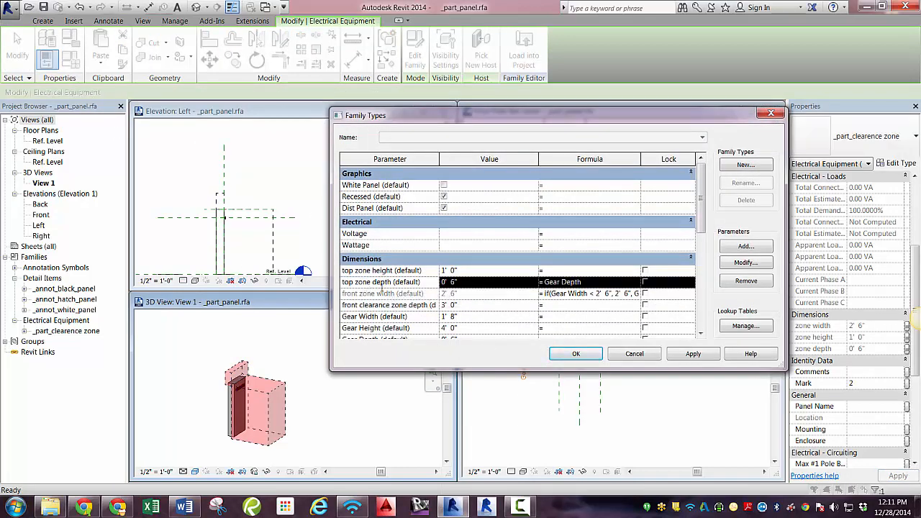
click(744, 281)
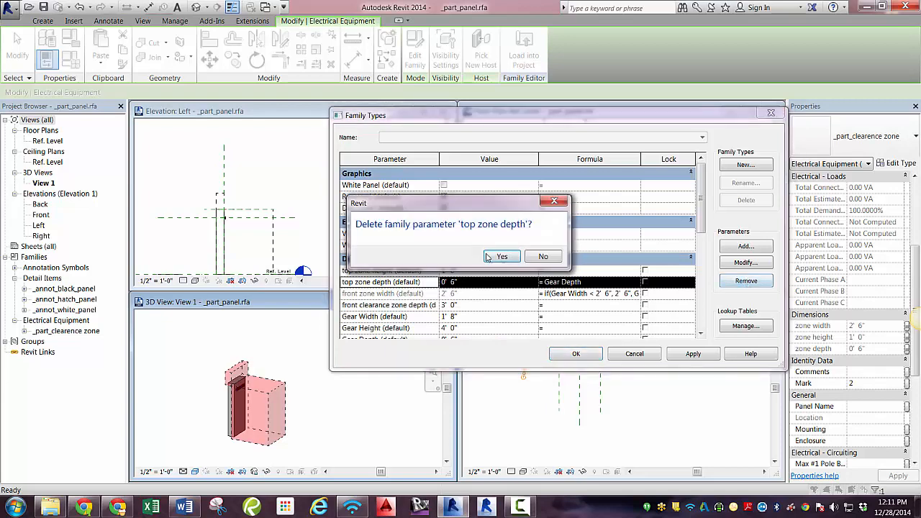
click(489, 259)
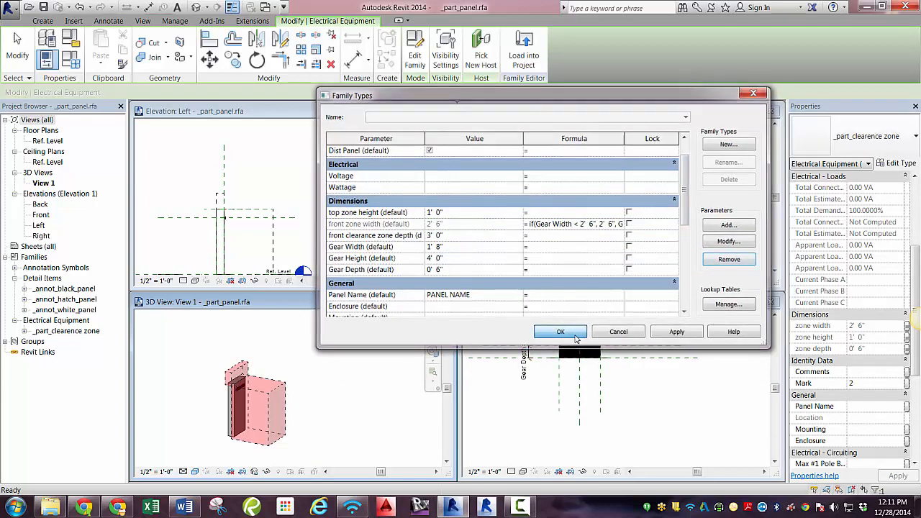
click(561, 332)
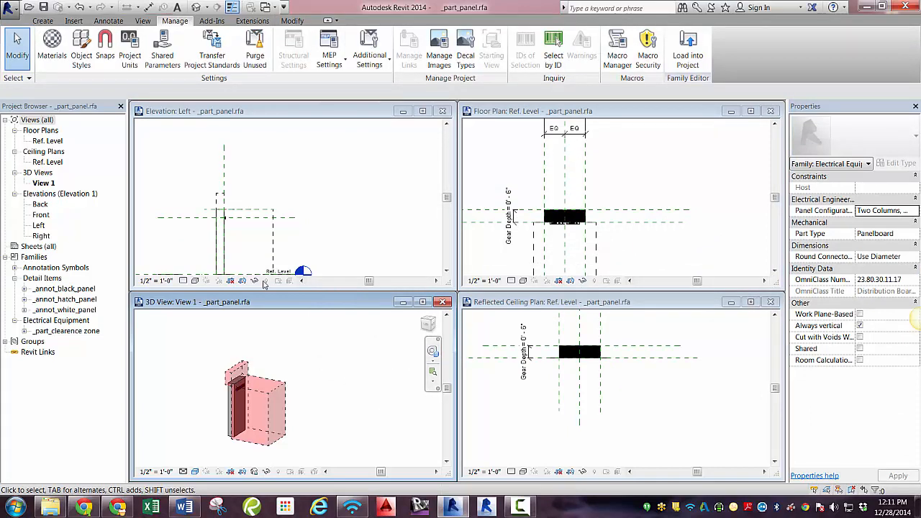
click(45, 8)
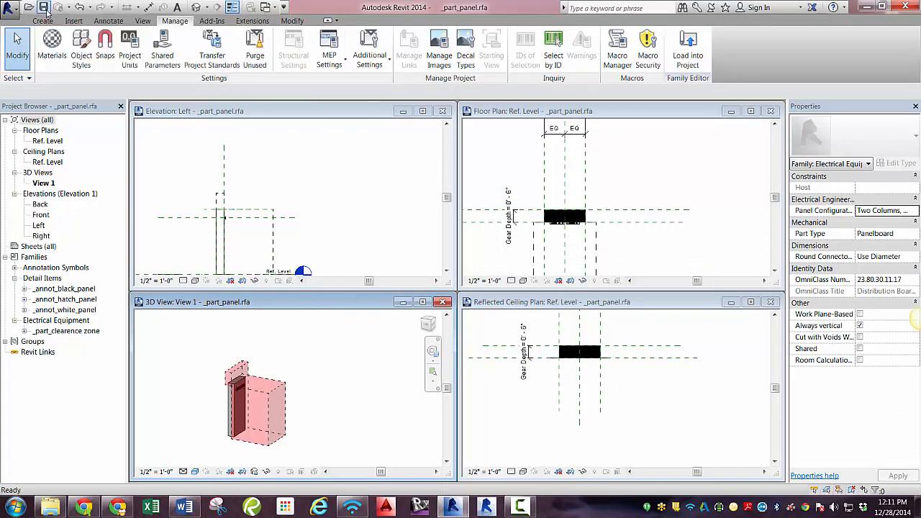